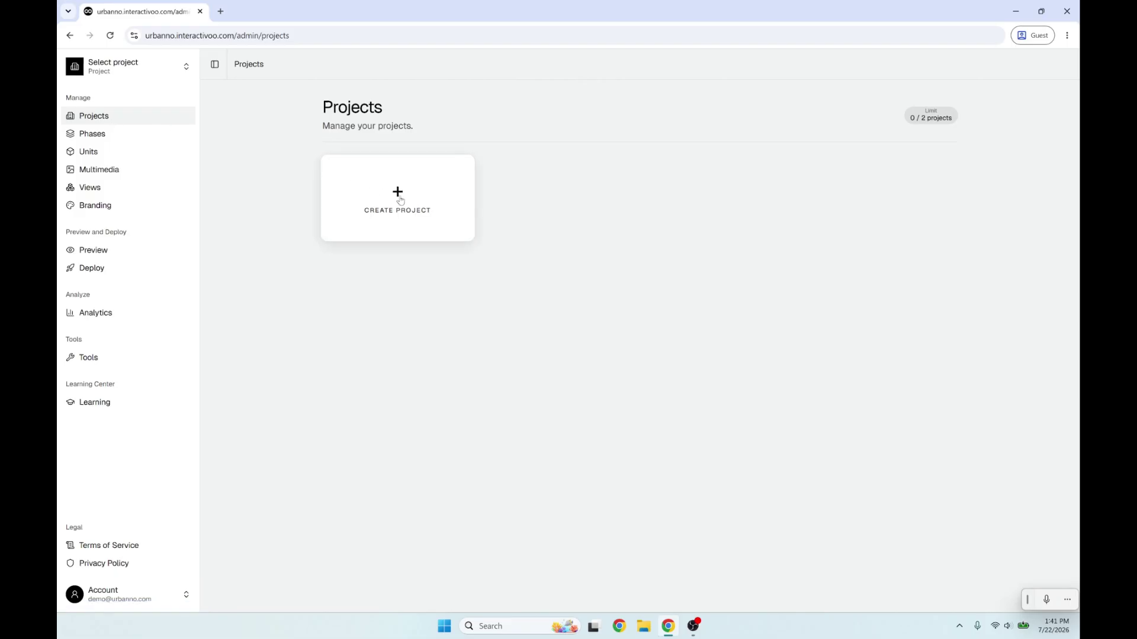
Create a residential project named "Artemis 2" with analytics and the cookie consent banner enabled.
left_click(401, 197)
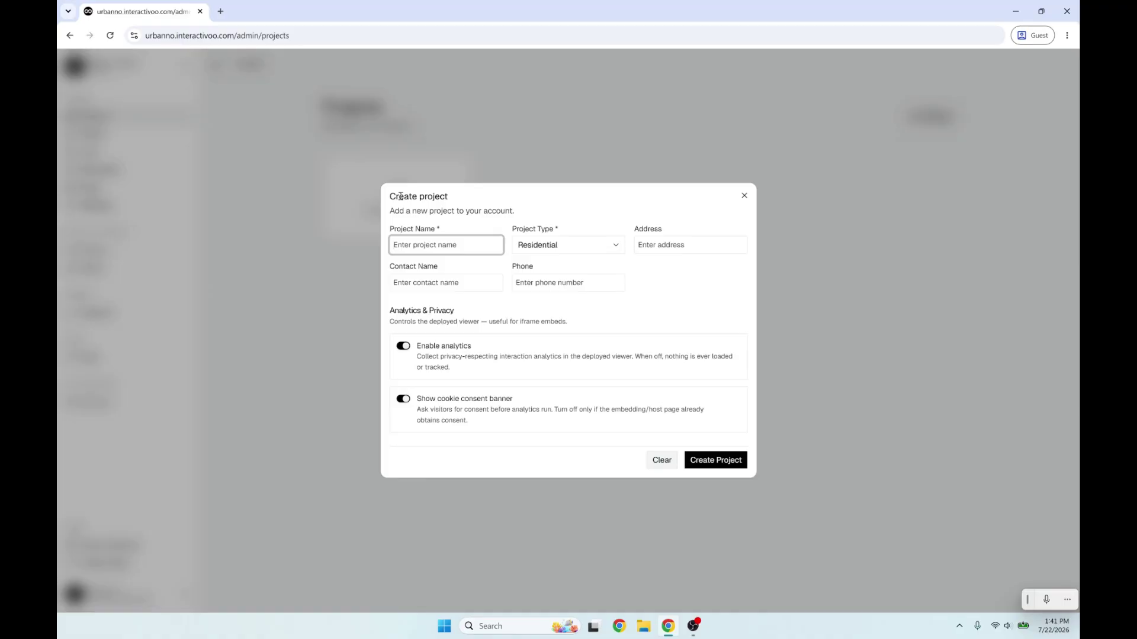
key("Caps_Lock")
type("A")
key("Caps_Lock")
type("rtemis")
key("Caps_Lock")
type("2")
left_click(401, 352)
left_click(400, 352)
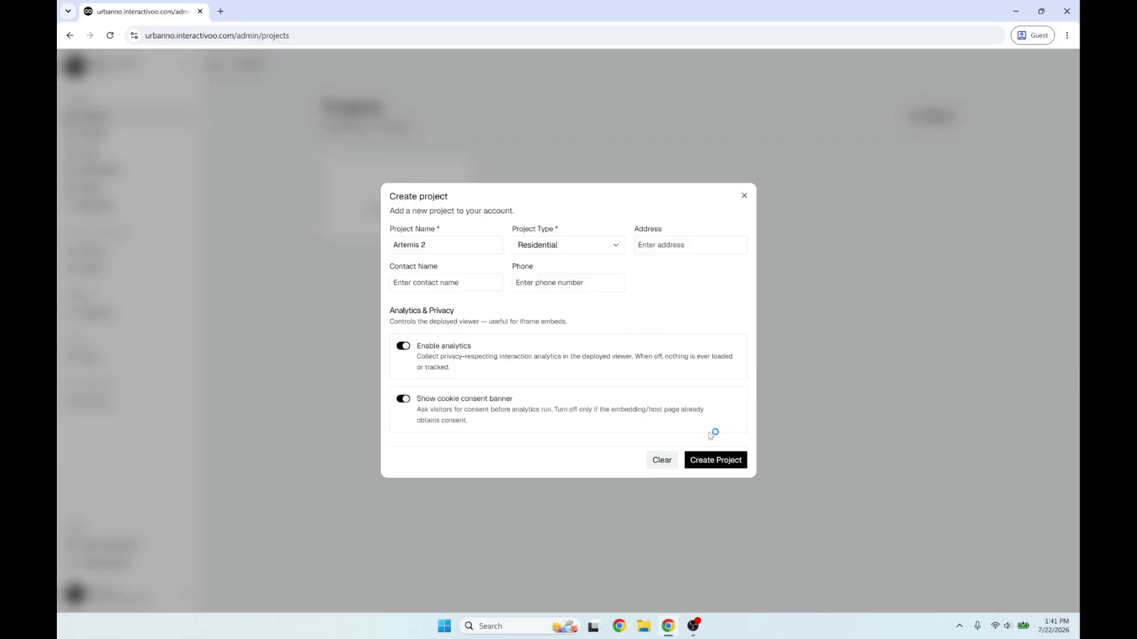
left_click(714, 465)
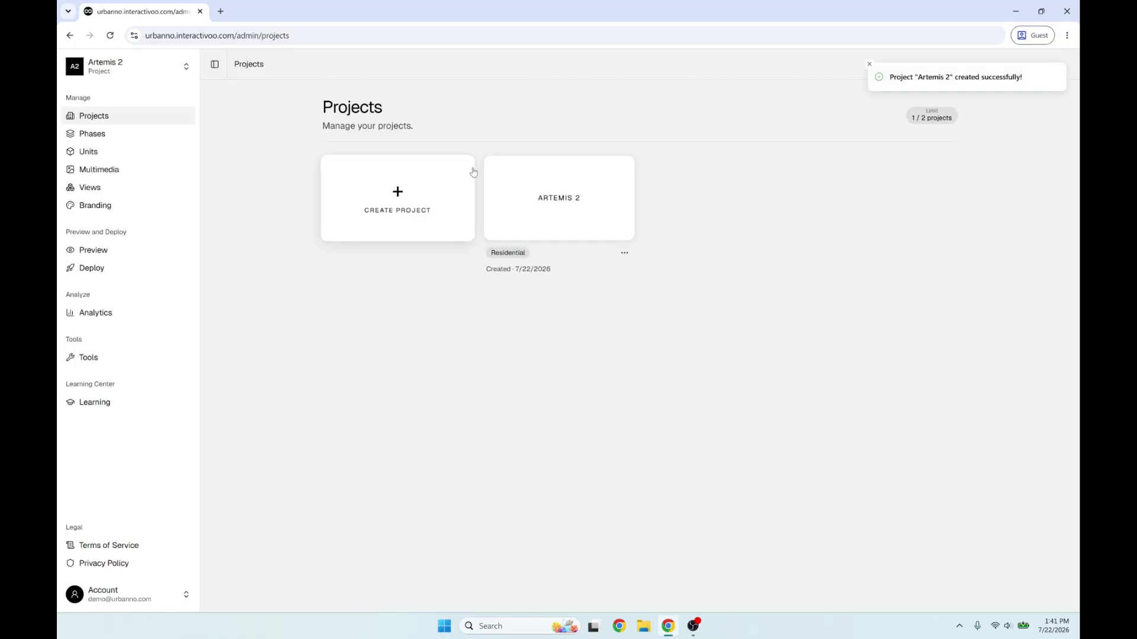
Create a phase named "Tower A" for the Artemis 2 project.
left_click(140, 136)
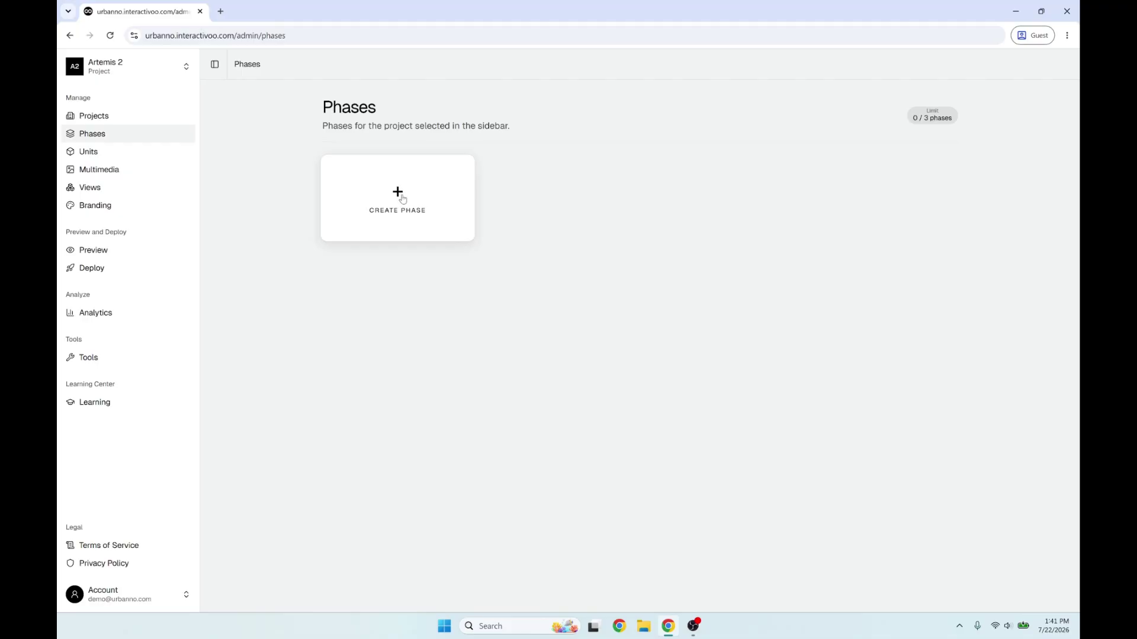
left_click(402, 197)
type("T")
key("Caps_Lock")
type("ower")
key("Caps_Lock")
type("A")
left_click(675, 377)
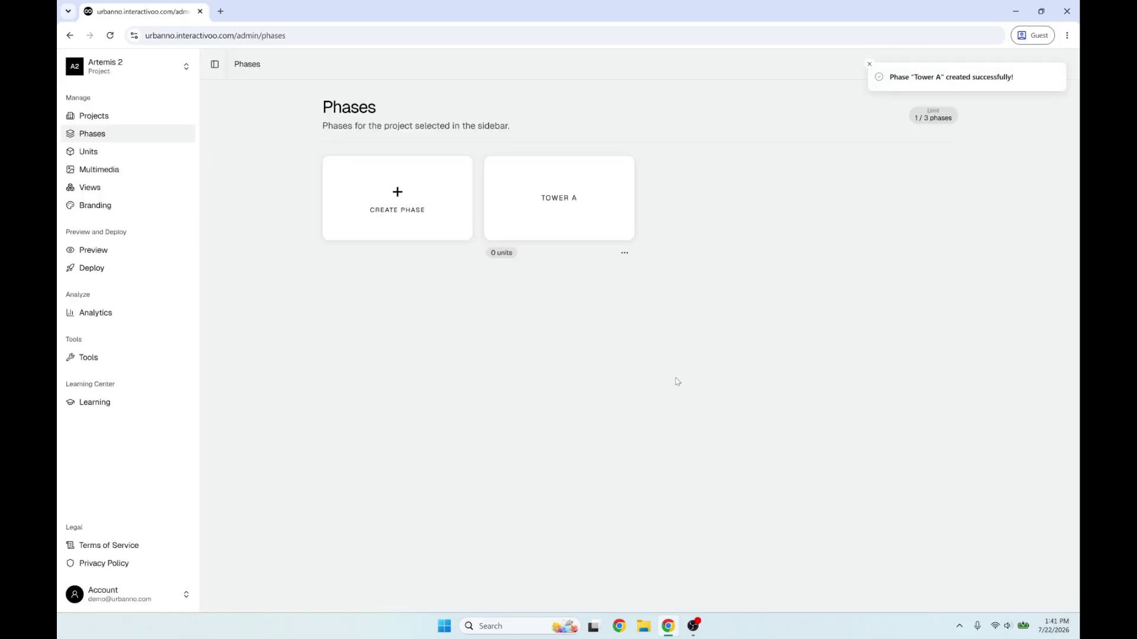
Load Data.csv from the Artemis folder for a CSV unit import into Tower A and analyze the file.
left_click(115, 153)
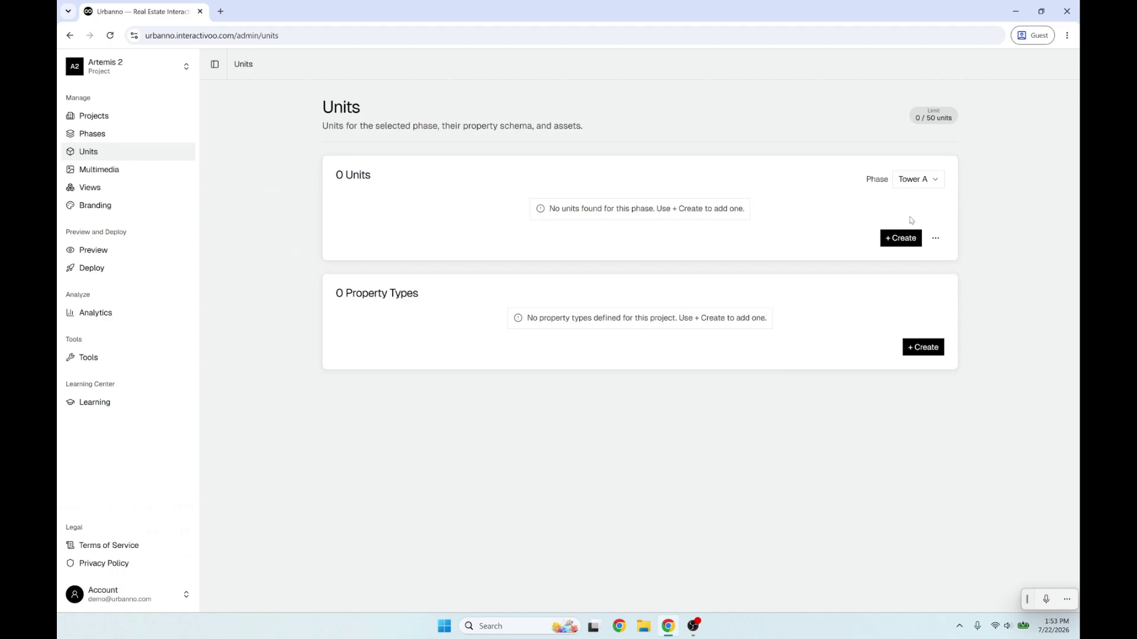
left_click(936, 238)
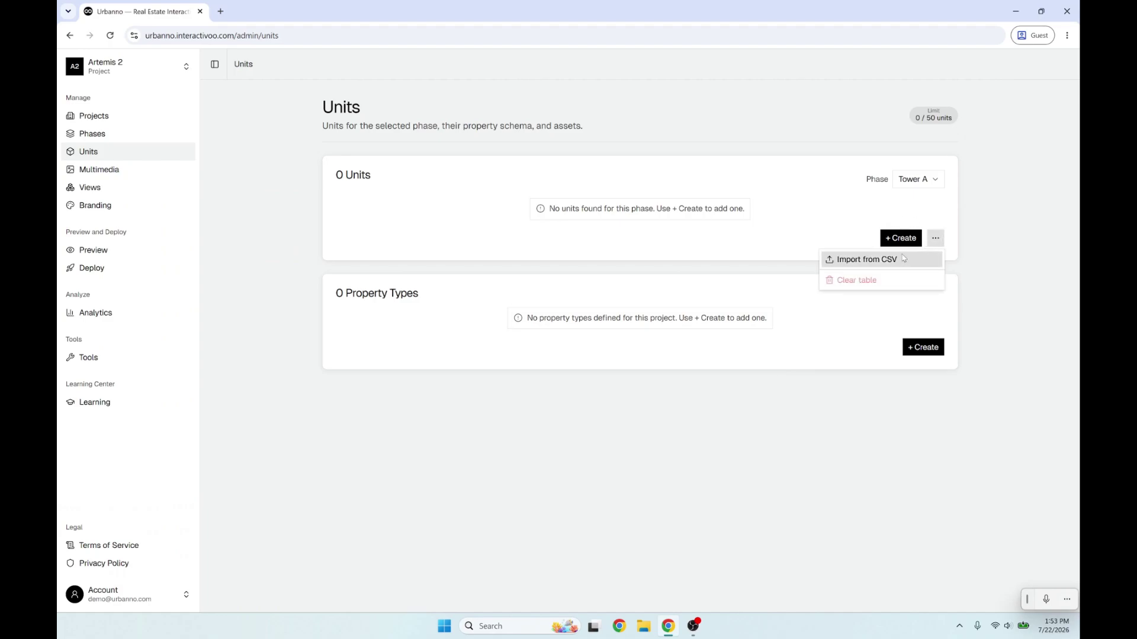
left_click(867, 260)
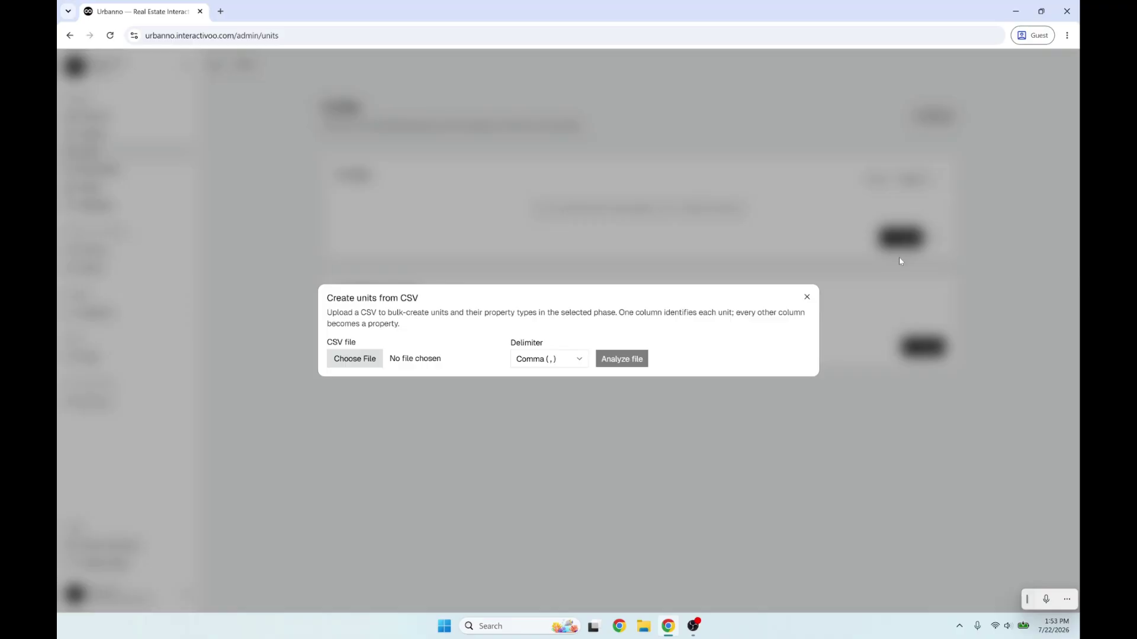
left_click(356, 359)
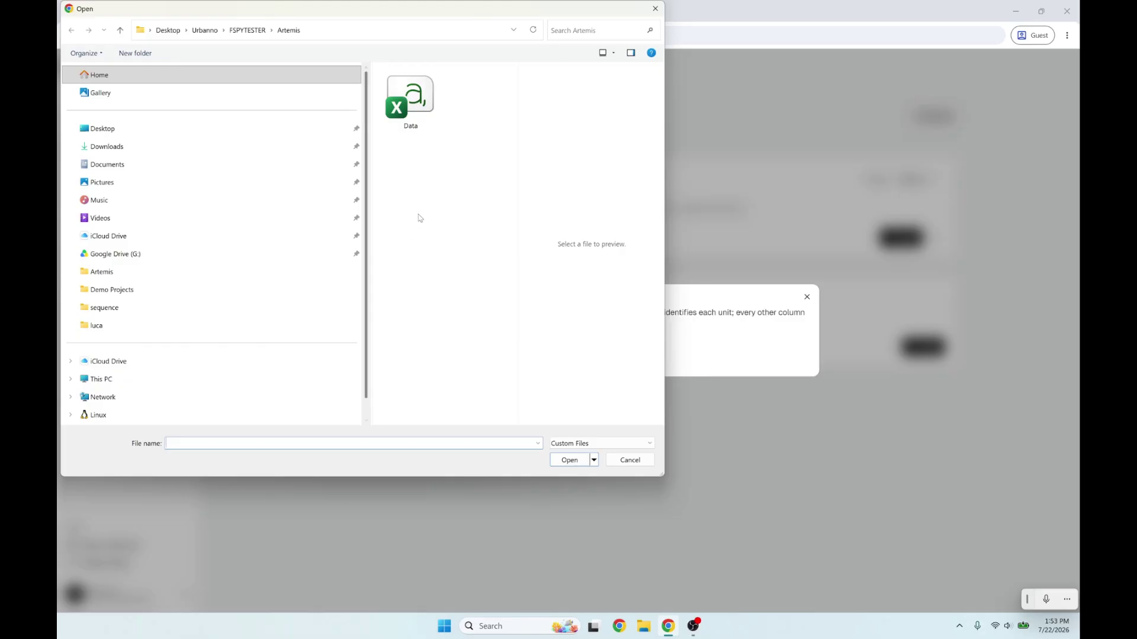
left_click(424, 113)
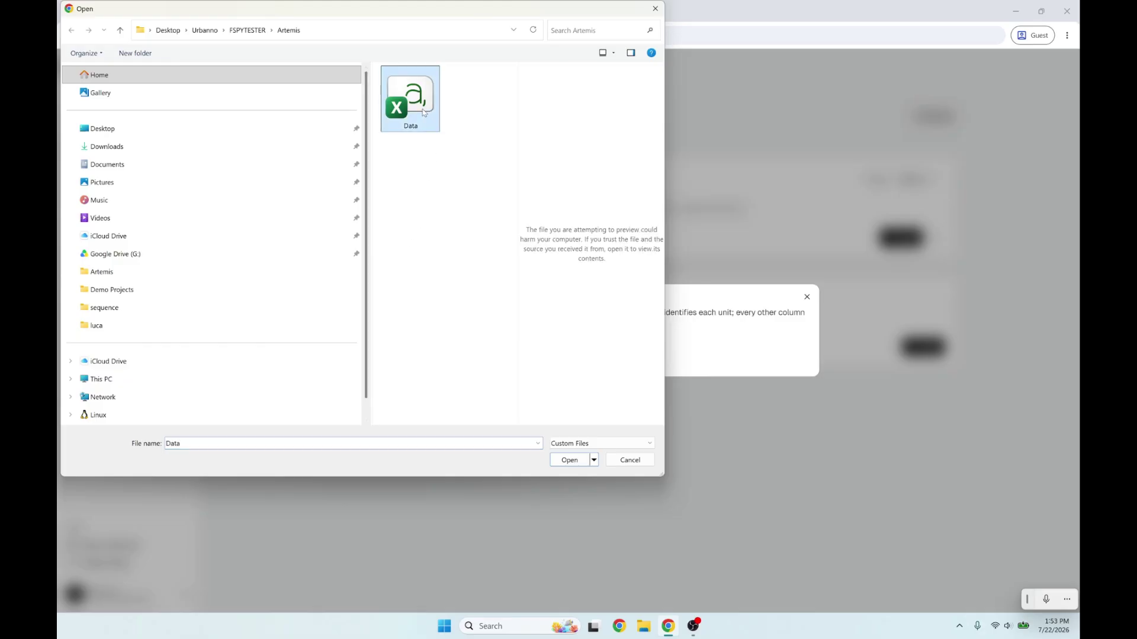
double_click(424, 112)
left_click(620, 362)
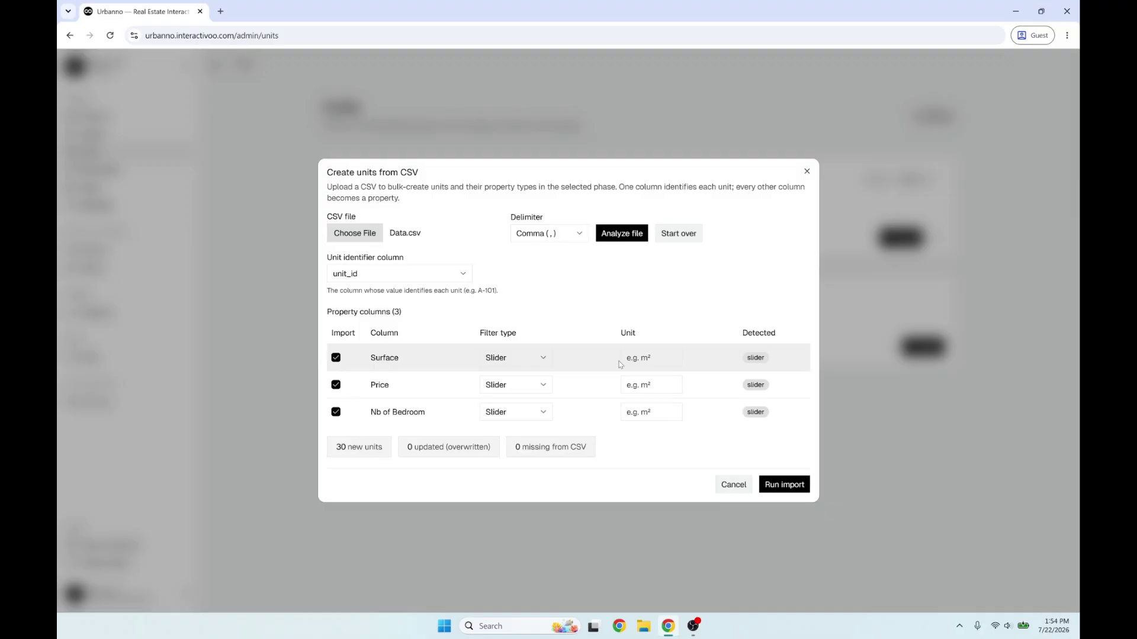
Set the Surface column's unit to SQM and the Price column's unit to USD, keeping Price as a Slider filter.
left_click(649, 358)
type("SQM")
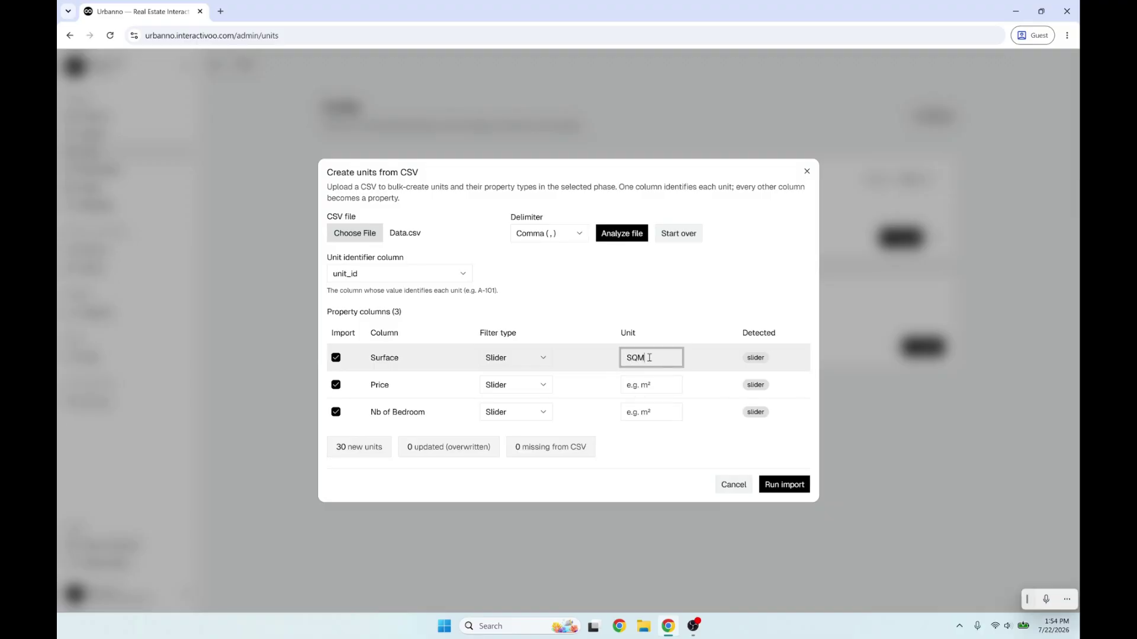
left_click(635, 385)
type("USD")
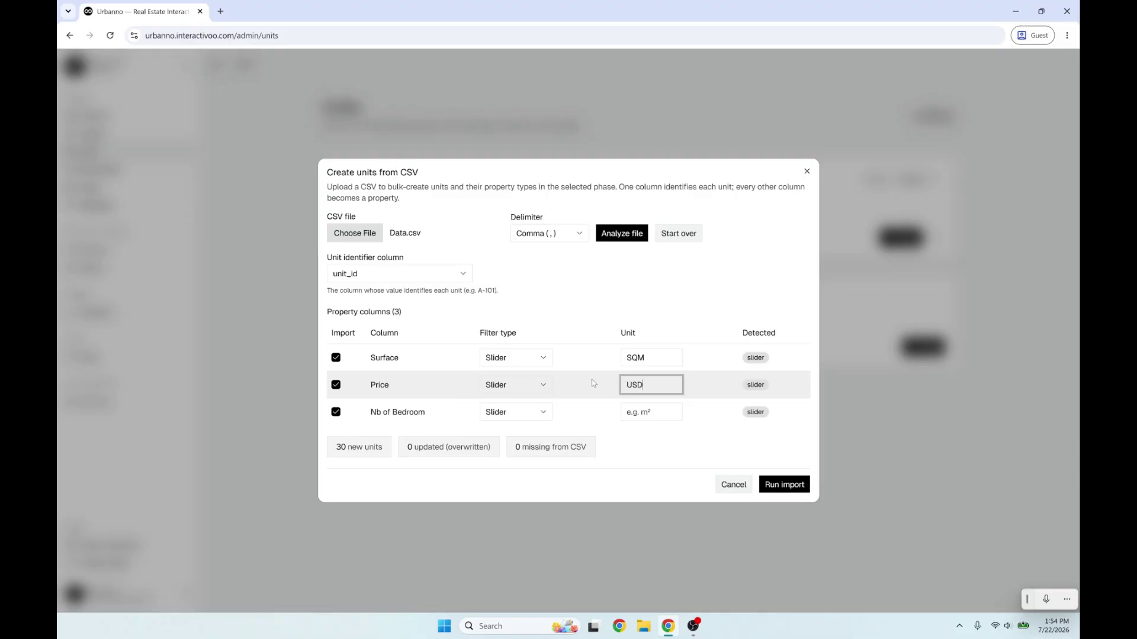
left_click(551, 385)
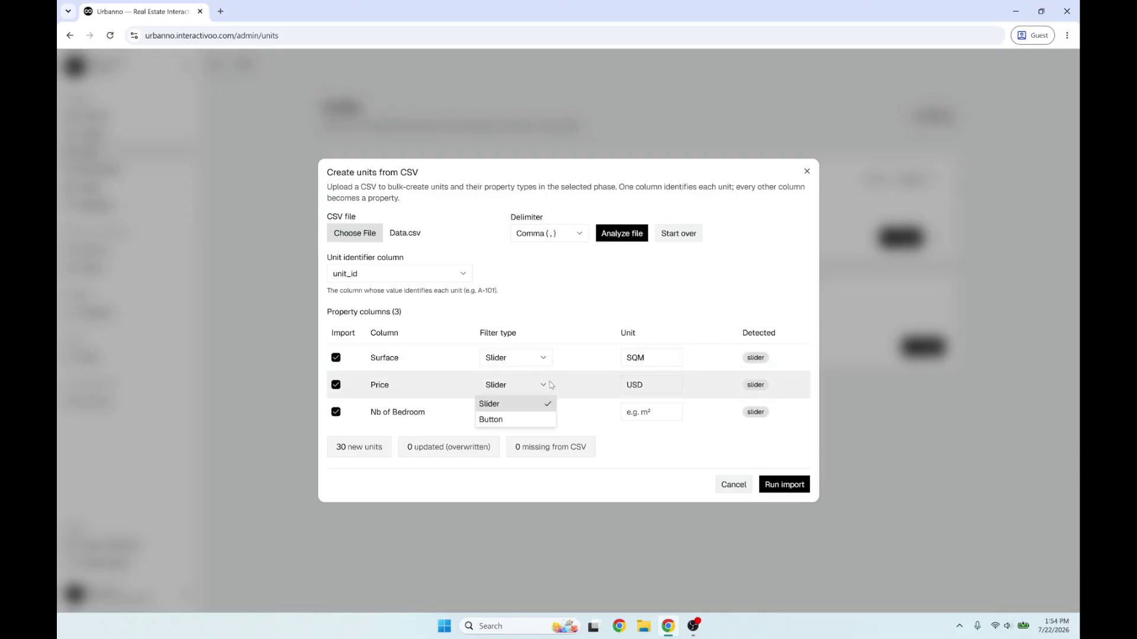
left_click(549, 407)
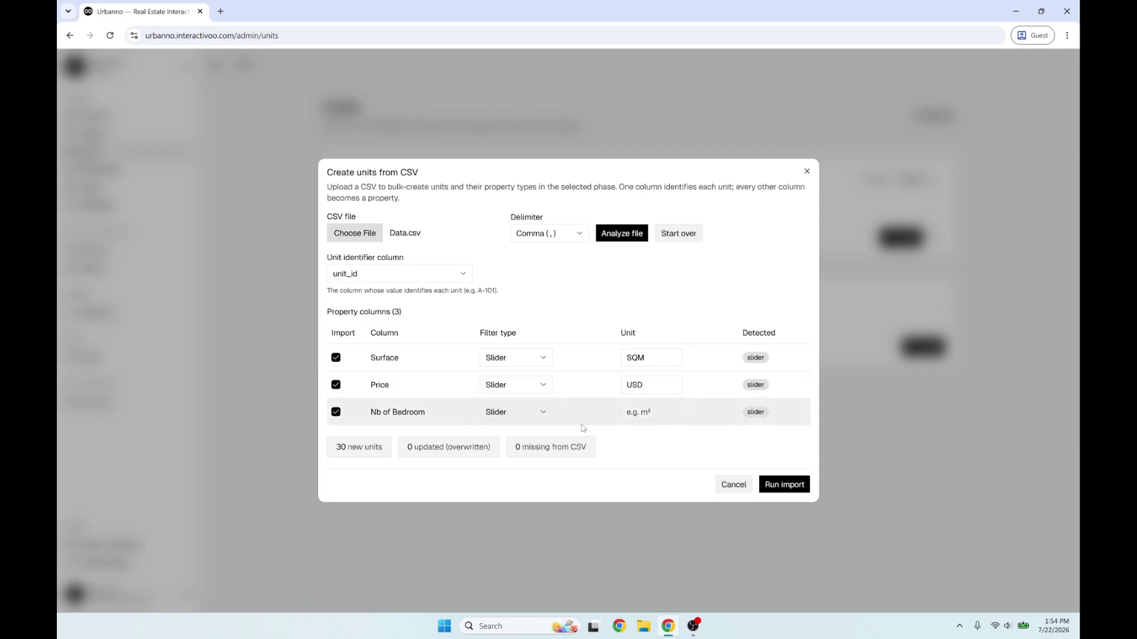
Set the Nb of Bedroom filter type to Button, run the unit import and review the imported tables.
left_click(544, 418)
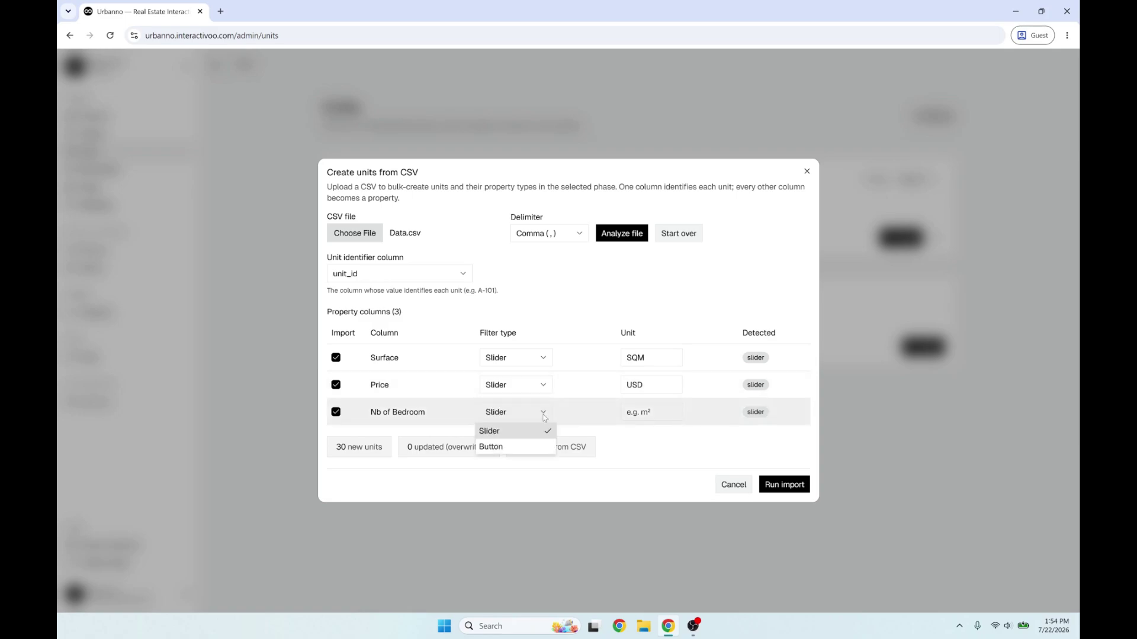
left_click(527, 449)
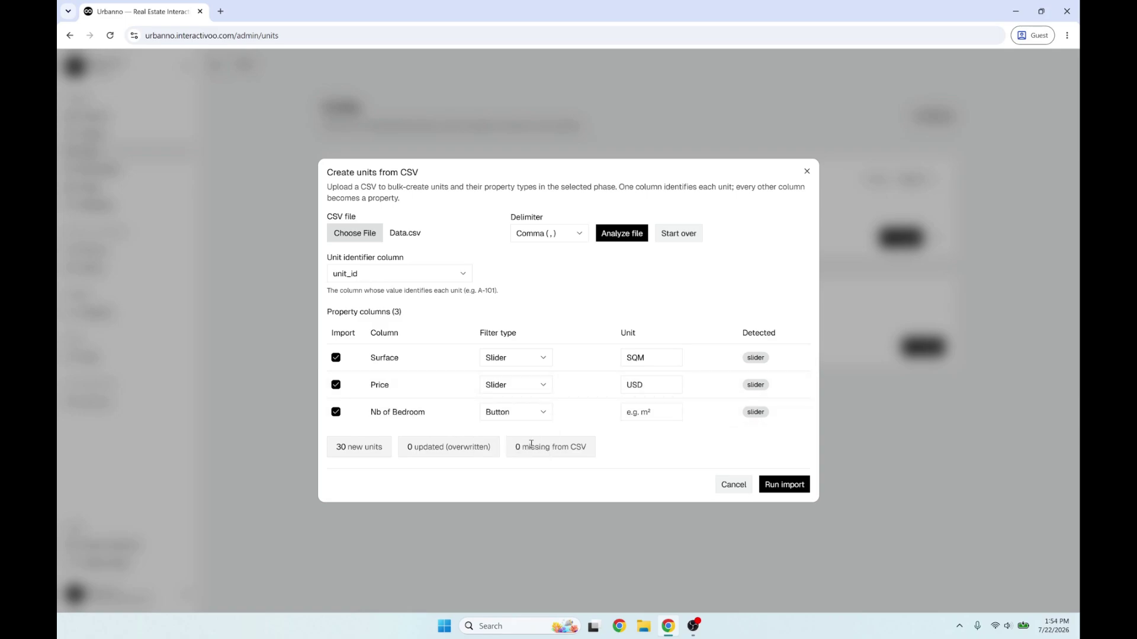
left_click(791, 488)
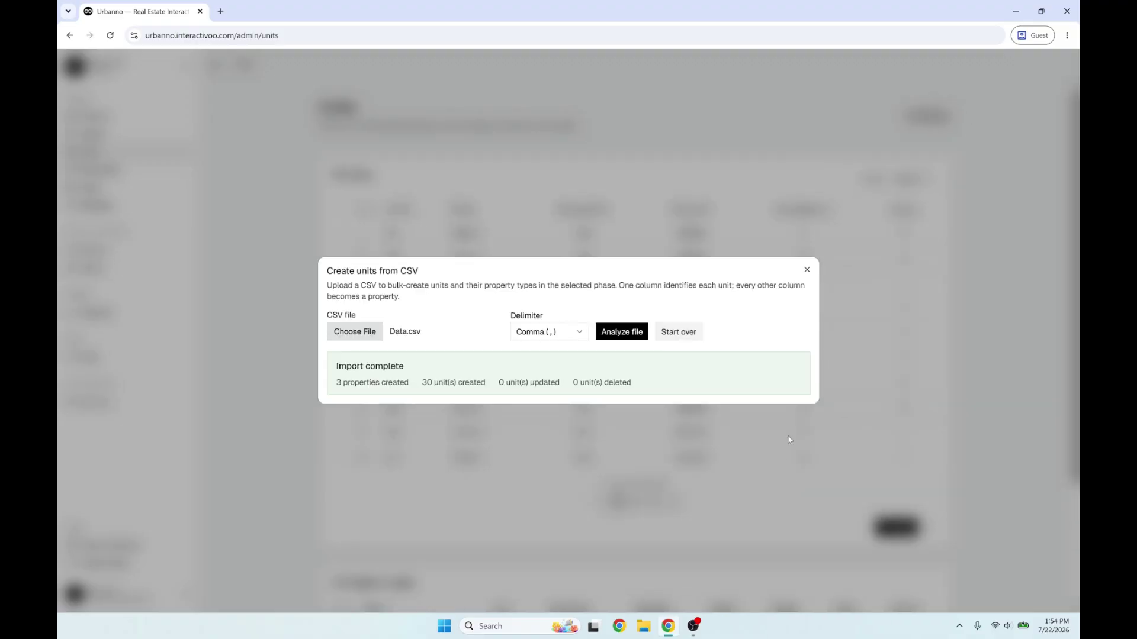
left_click(806, 269)
scroll(790, 482, "down", 2)
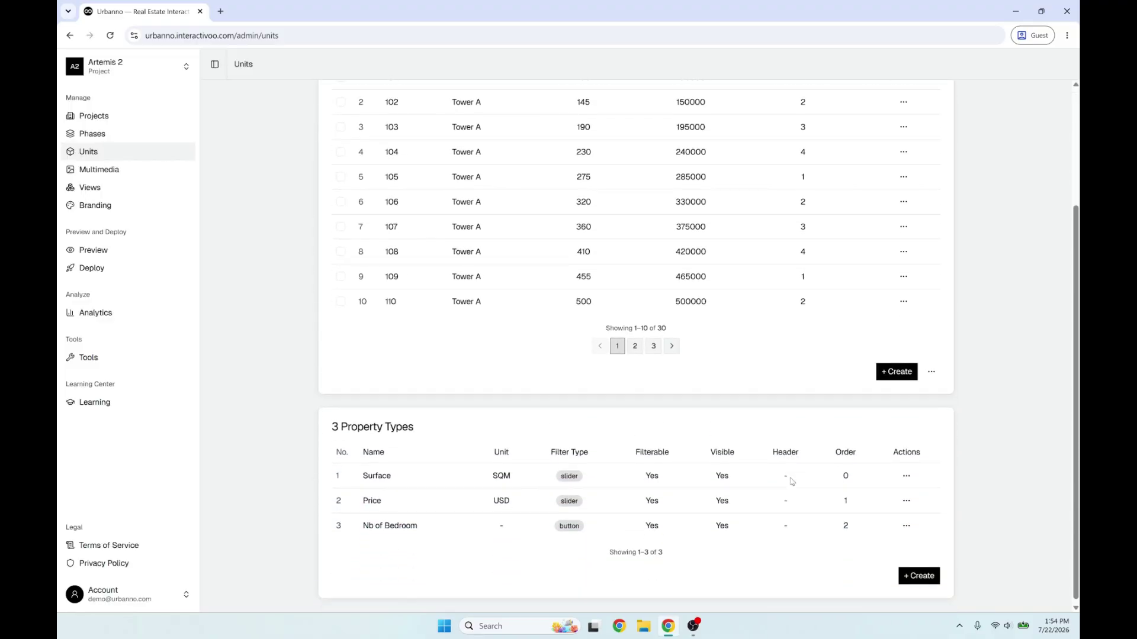
scroll(737, 445, "up", 3)
Add all seven images from the Artemis folder, Bathroom through Tennis court, to the project's multimedia gallery upload list.
left_click(118, 172)
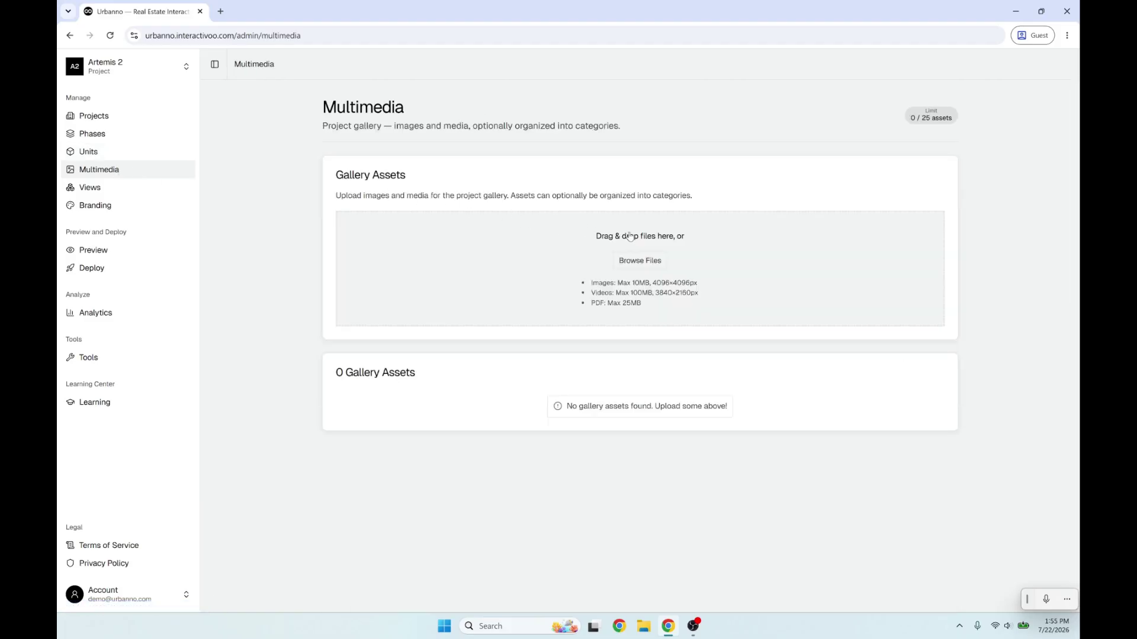
left_click(642, 261)
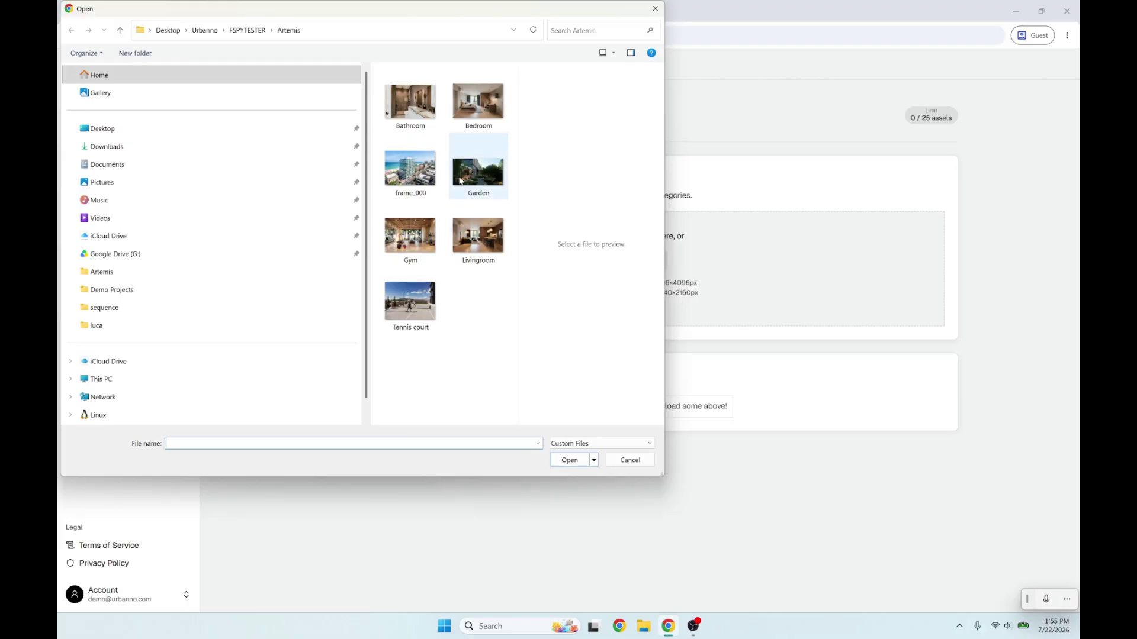
left_click(424, 110)
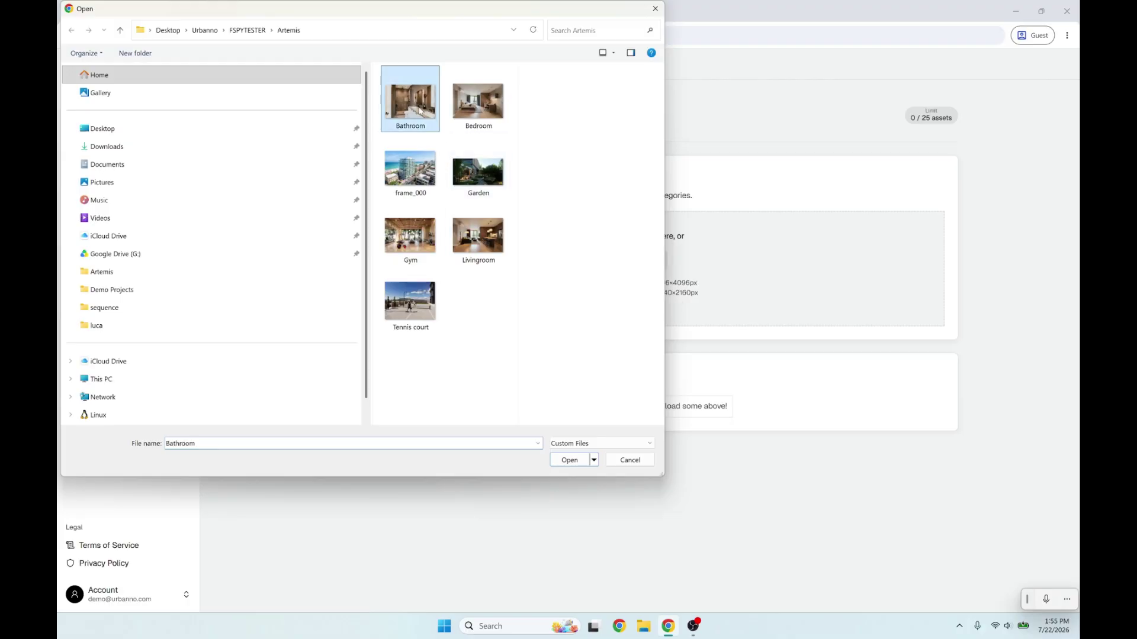
left_click(432, 314, "shift")
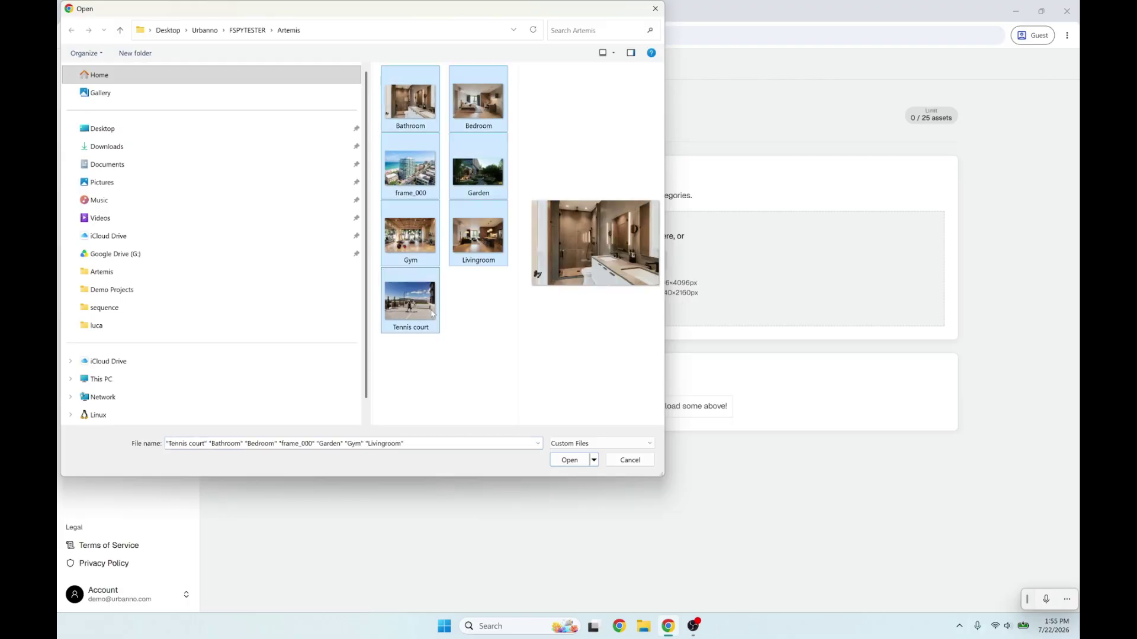
left_click(573, 464)
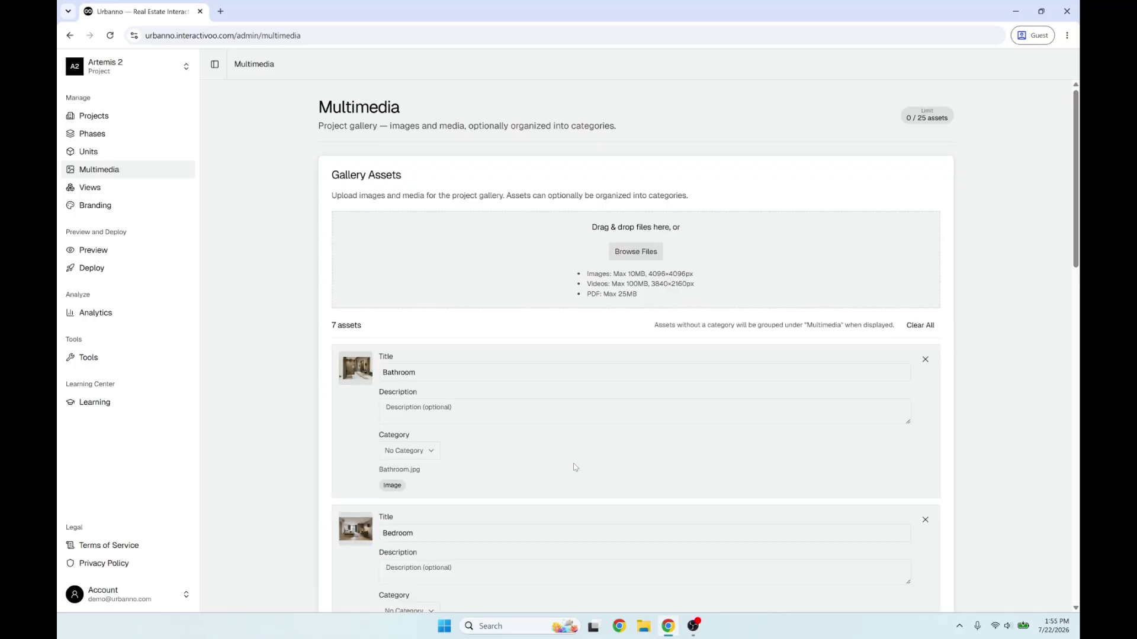
scroll(573, 467, "down", 2)
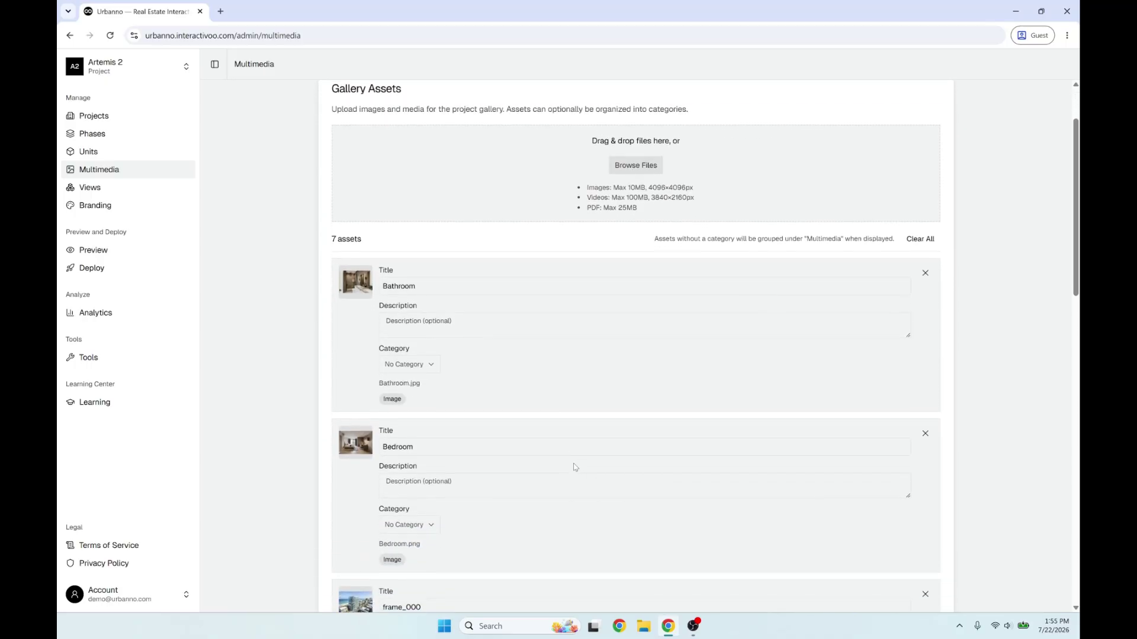
Start a new 3D view of type Single Image Background named "MYVIEW" and continue to its sequence setup.
left_click(96, 192)
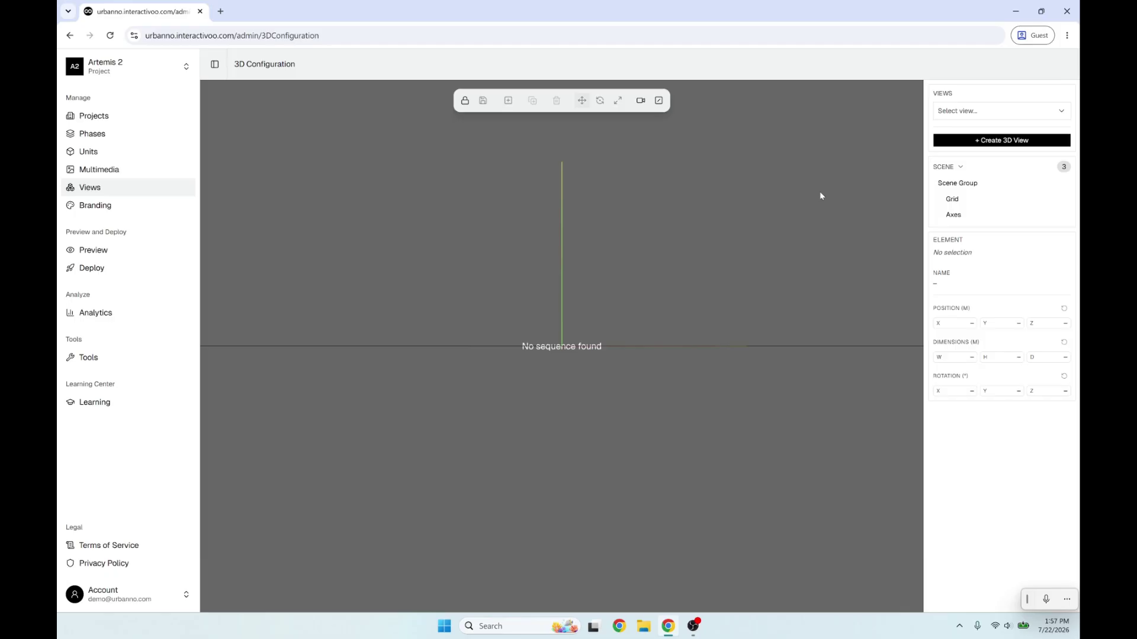
left_click(999, 142)
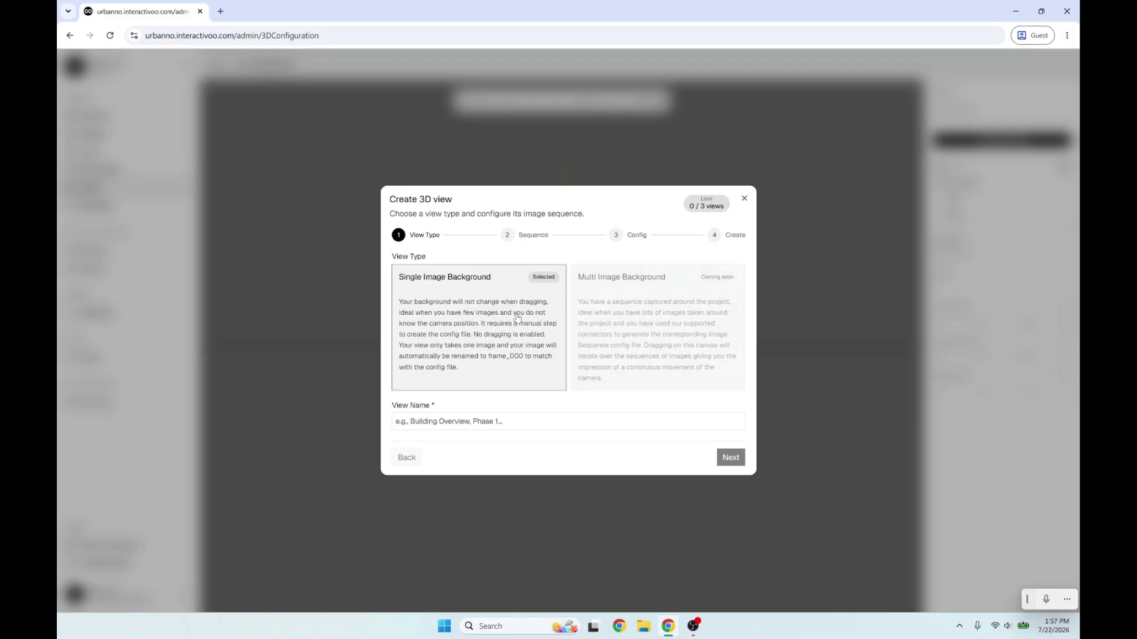
left_click(481, 420)
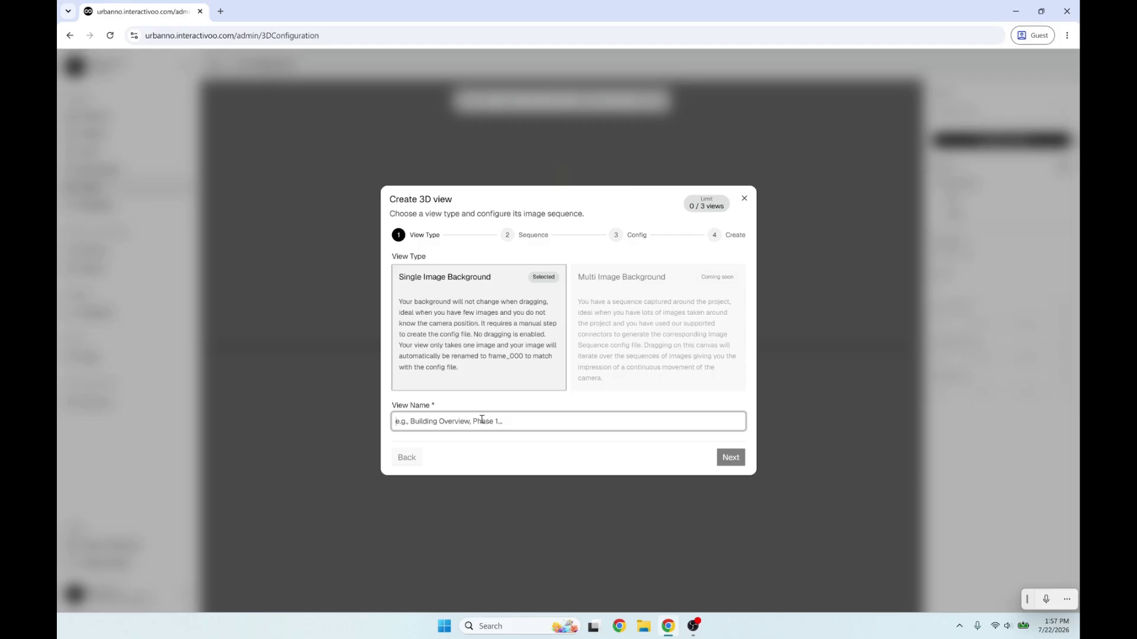
type("MY")
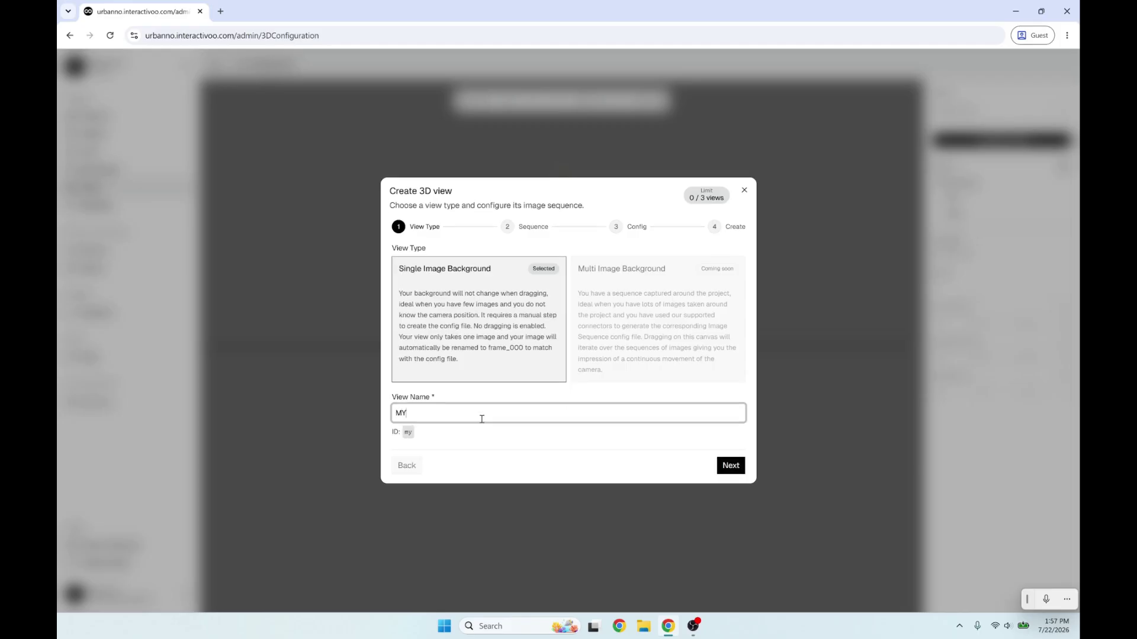
type("VIEW")
left_click(726, 469)
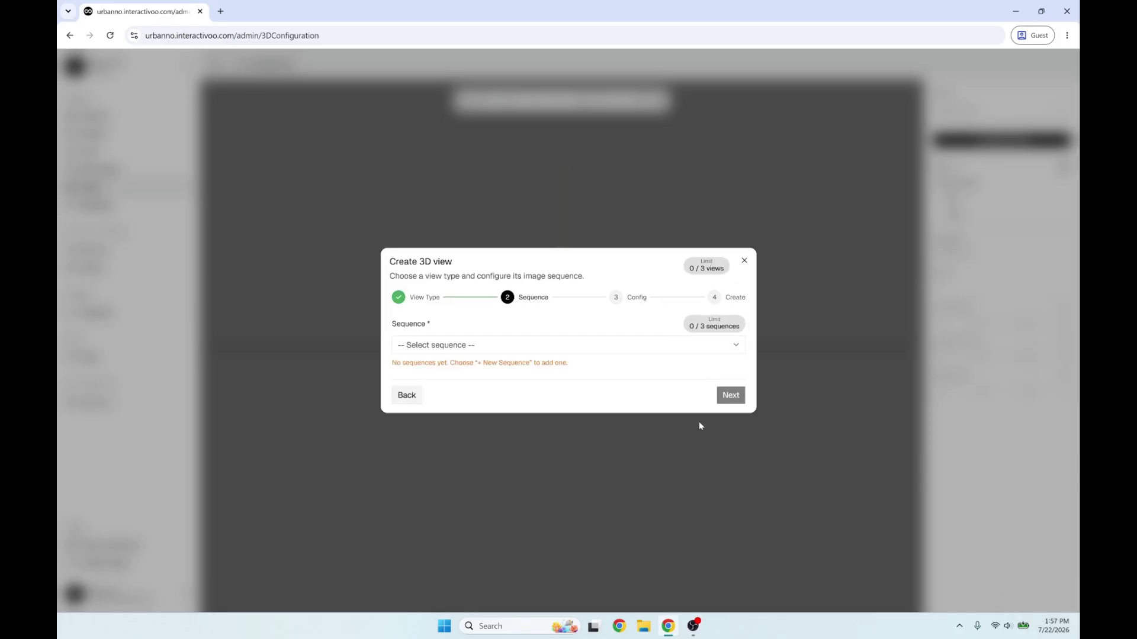
Create a new image sequence named "MYSQUENCE" for the view using the frame_000 image.
left_click(704, 348)
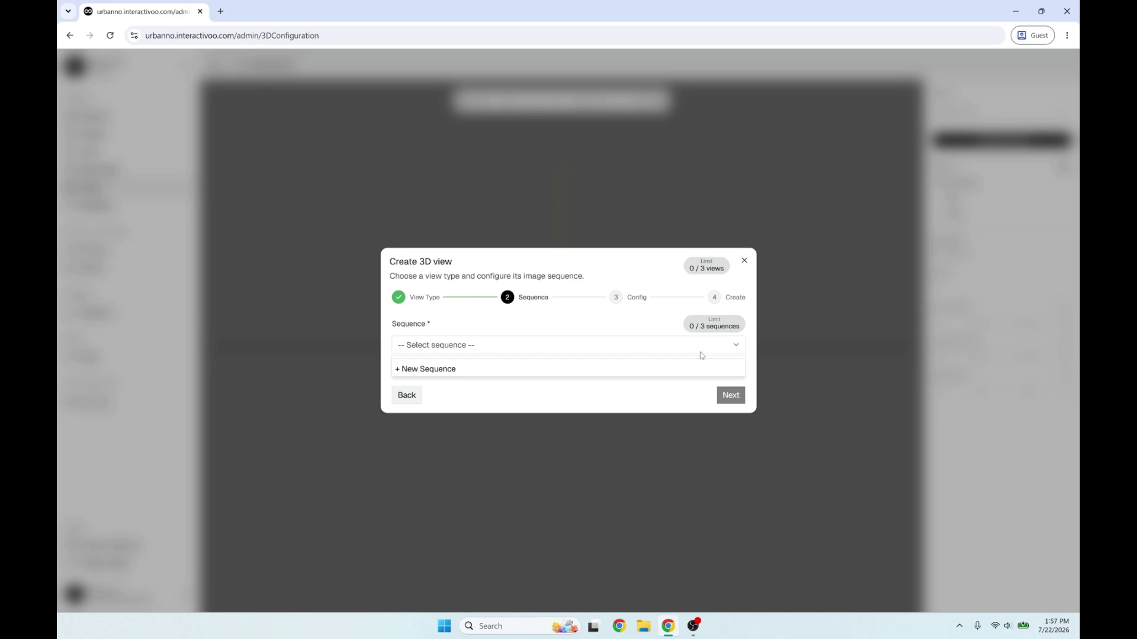
left_click(697, 369)
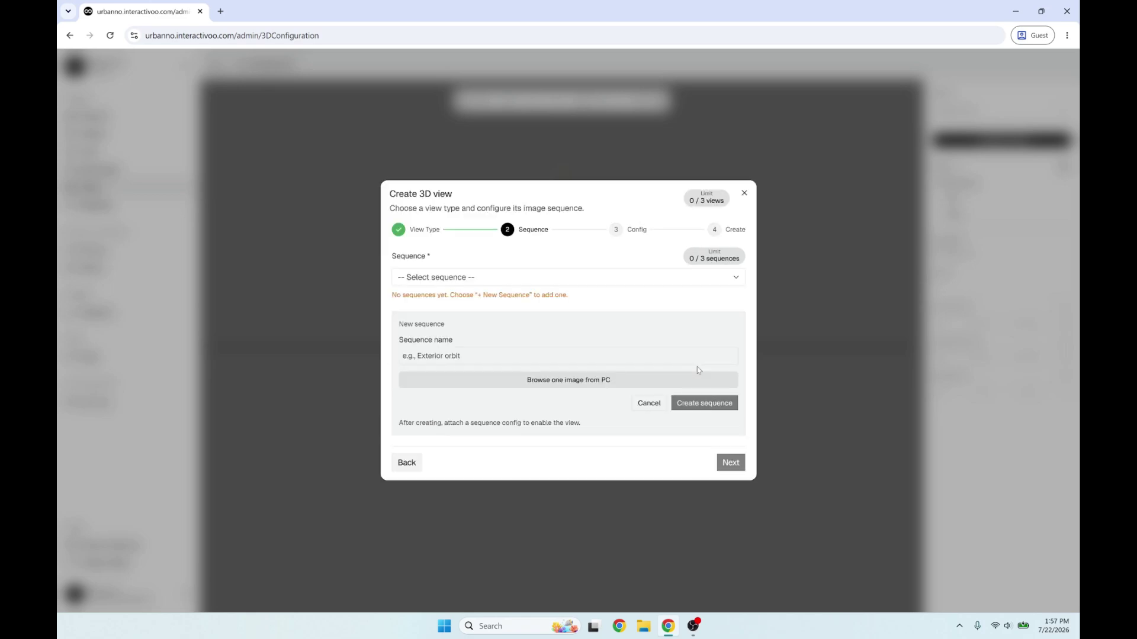
left_click(655, 353)
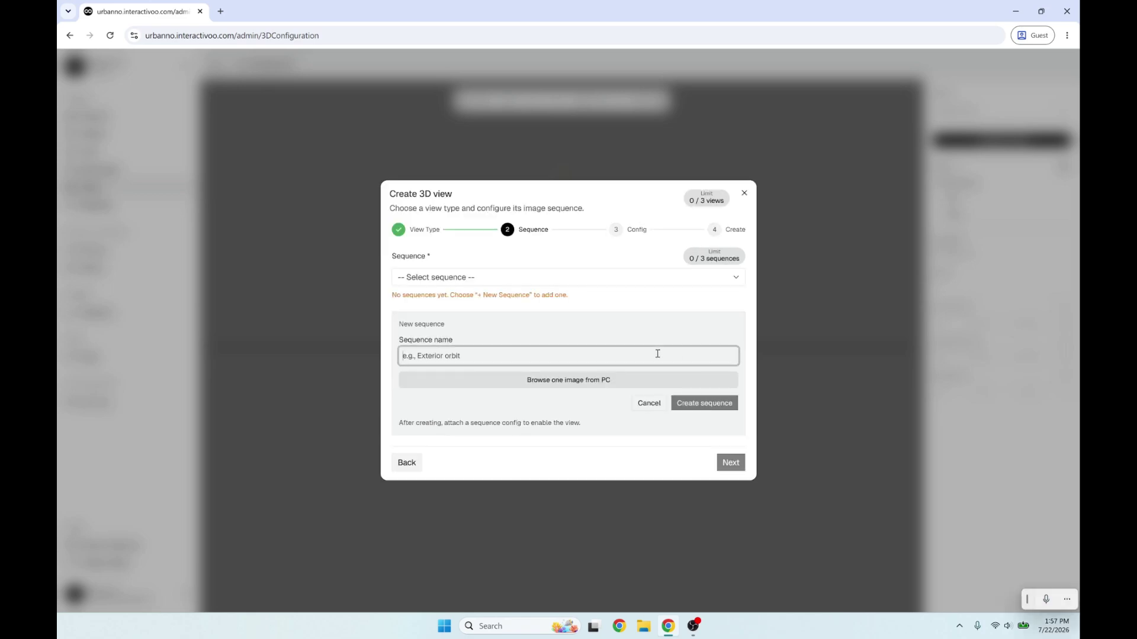
type("MYSQUENCE")
left_click(568, 380)
left_click(408, 168)
left_click(571, 459)
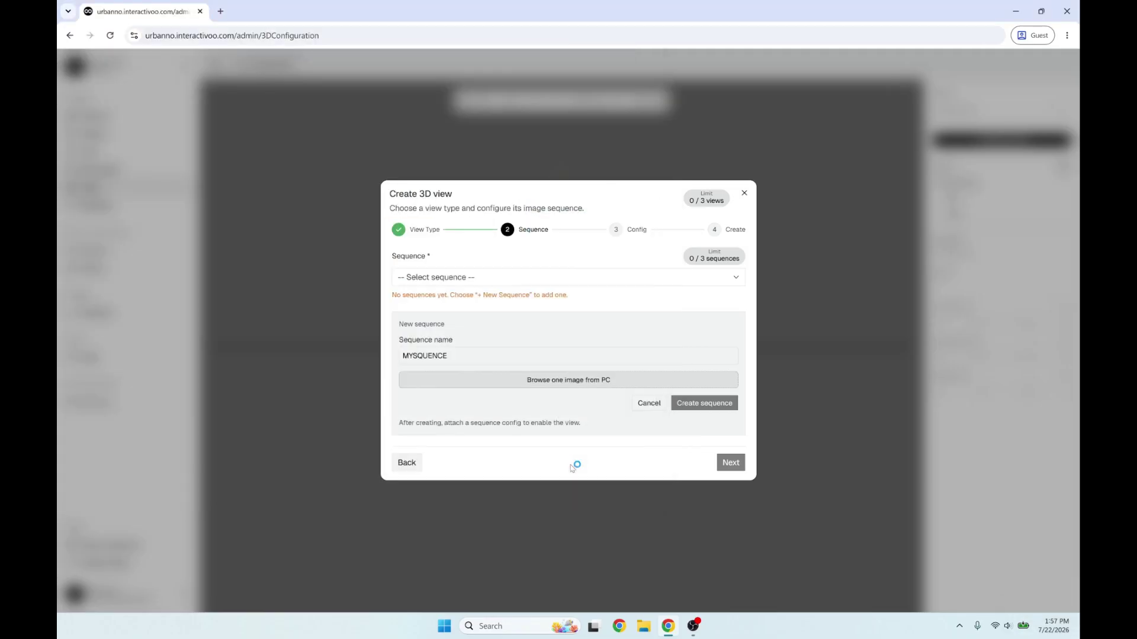
left_click(689, 413)
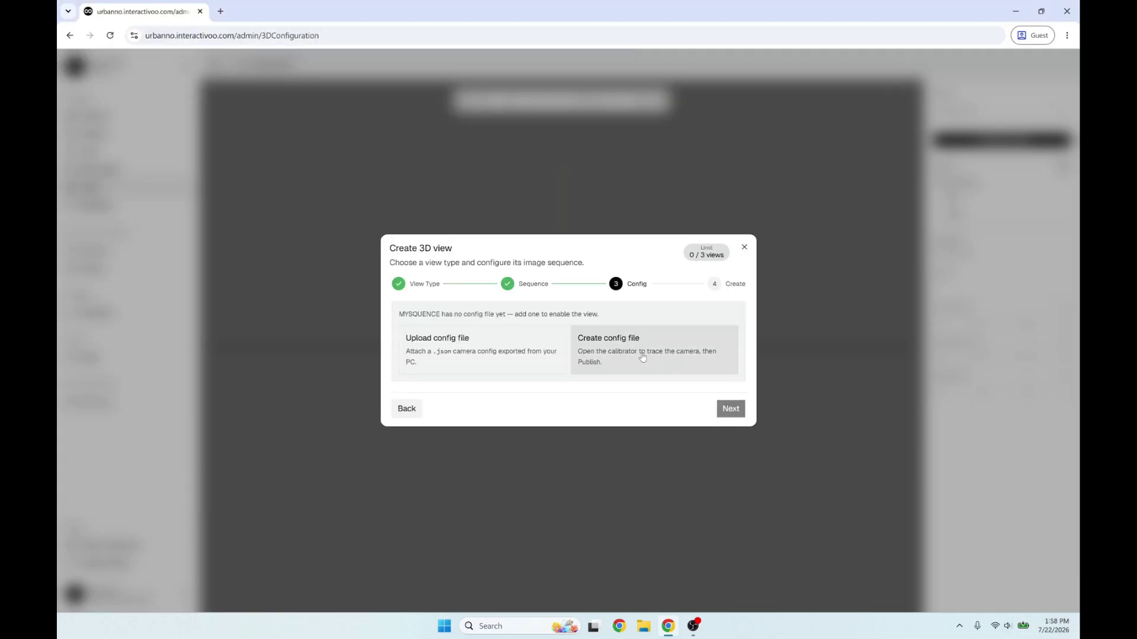
Open the camera calibrator and align both Main Facade guide lines with horizontal edges of the tower's street-side facade.
left_click(642, 358)
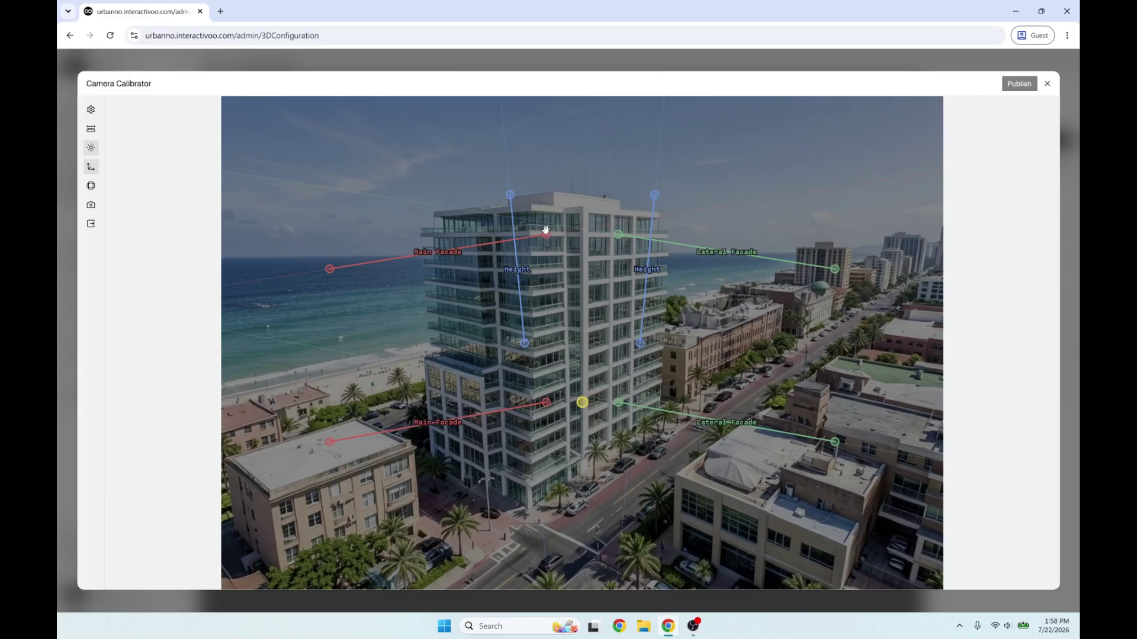
left_click_drag(546, 233, 667, 237)
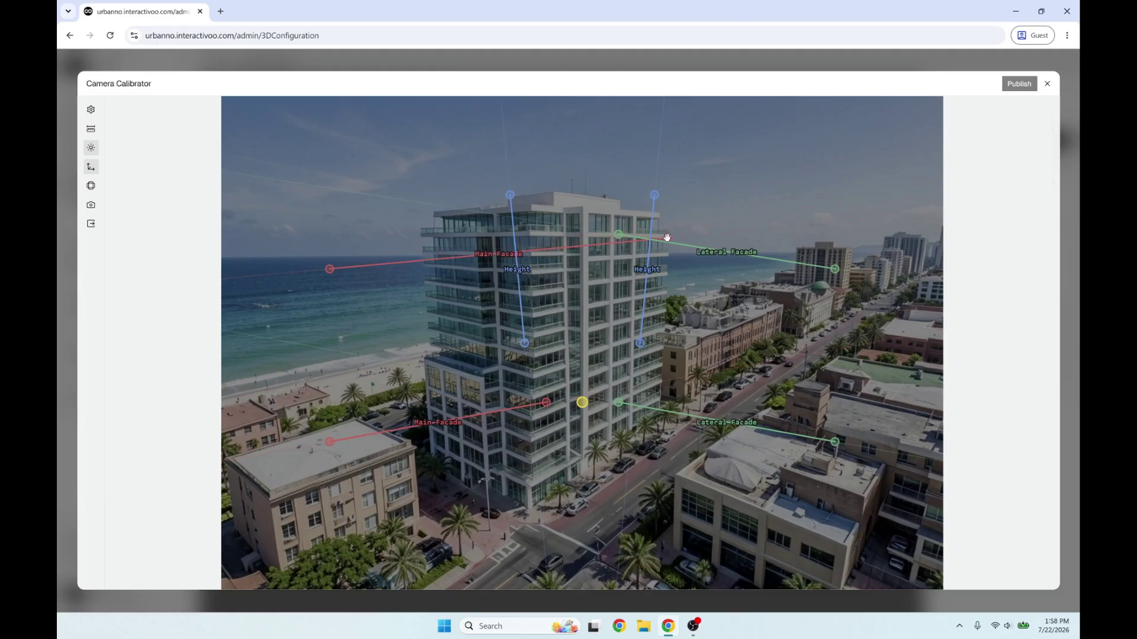
left_click_drag(330, 270, 587, 238)
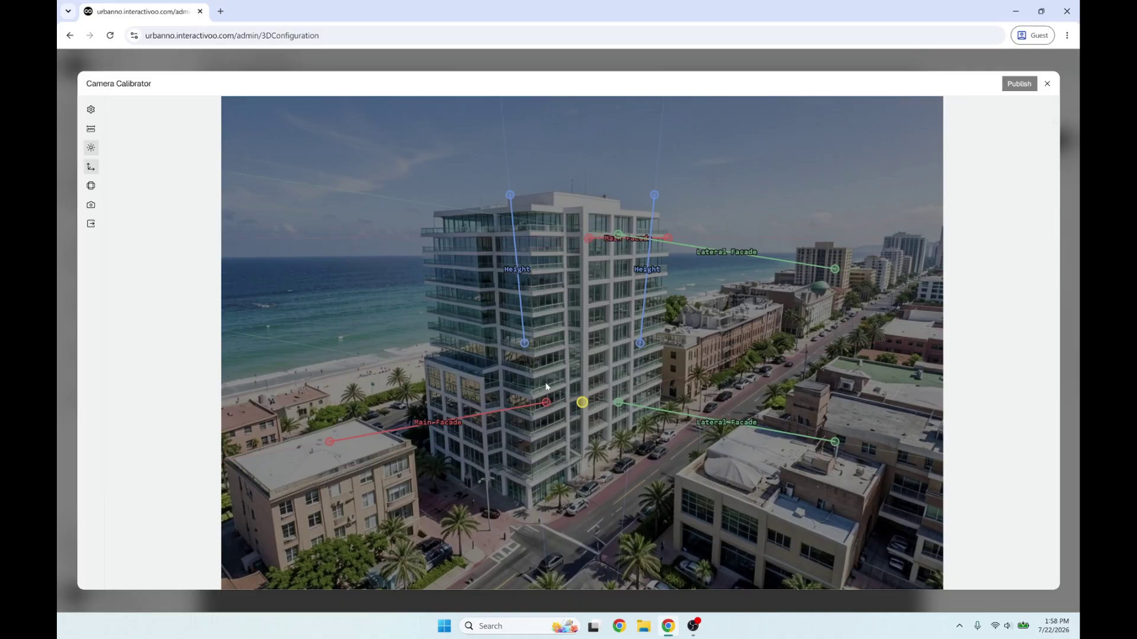
left_click_drag(546, 403, 659, 382)
left_click_drag(329, 438, 425, 359)
Align the two Lateral Facade guide lines with horizontal floor edges on the tower's ocean-side facade.
left_click_drag(835, 442, 479, 378)
left_click_drag(618, 234, 425, 255)
left_click_drag(835, 269, 479, 257)
Align the two Height guide lines with vertical edges on the tower's ocean-side and street-side facades.
left_click_drag(523, 343, 505, 467)
left_click_drag(509, 195, 492, 214)
left_click_drag(640, 342, 632, 430)
left_click_drag(653, 192, 632, 257)
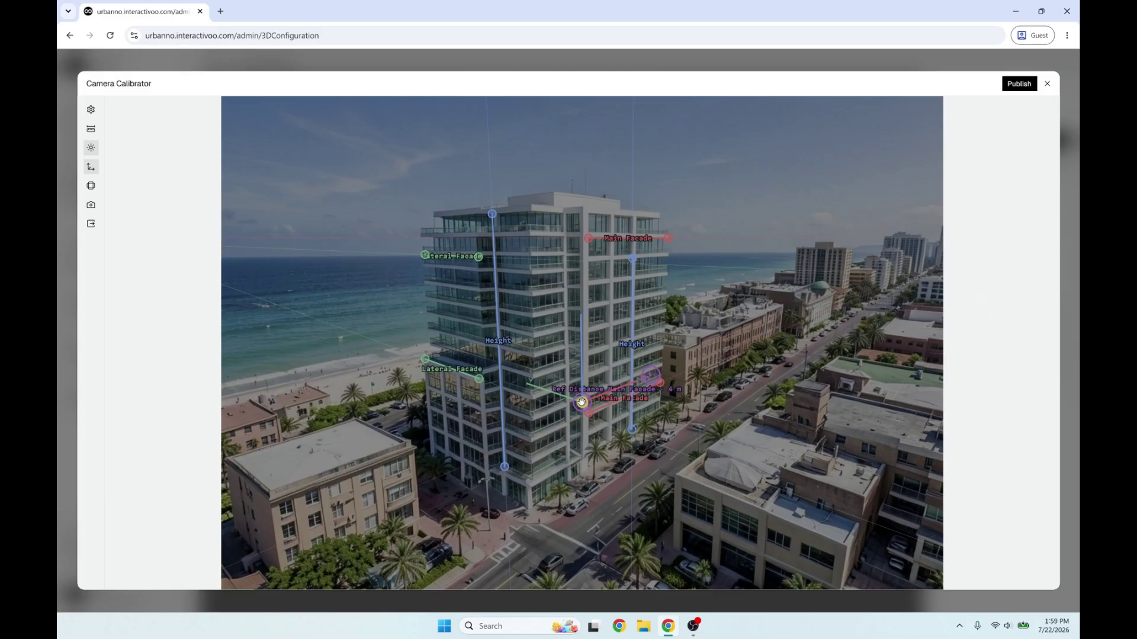
Place the origin at the tower's front base corner and span the reference distance from there to the street facade's far end.
left_click_drag(582, 401, 530, 508)
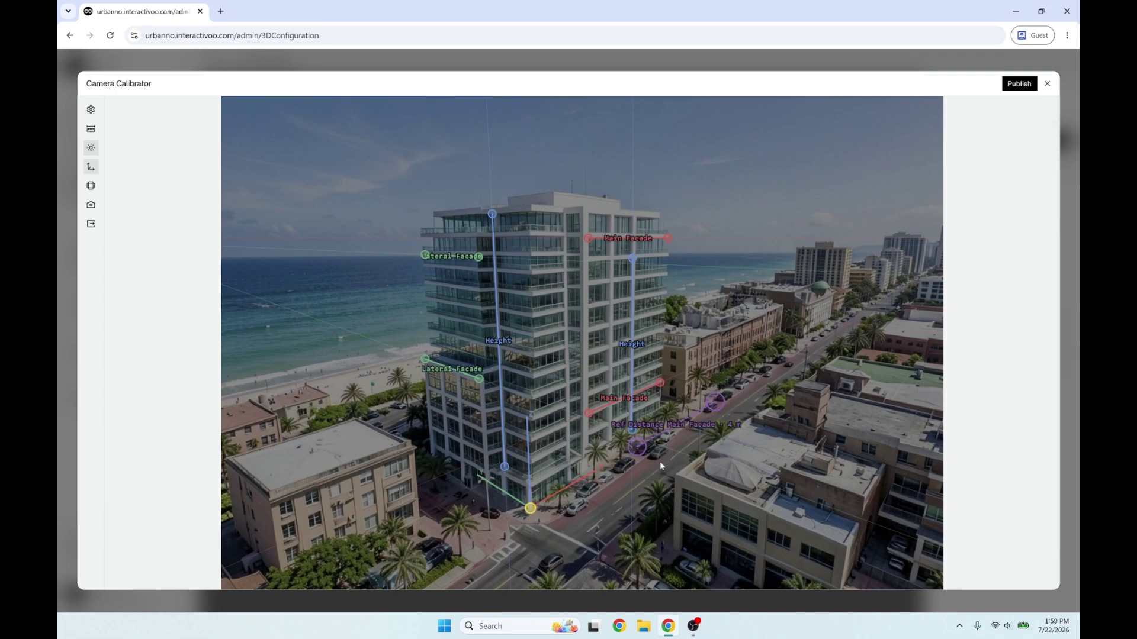
left_click(531, 507)
left_click_drag(644, 454, 567, 531)
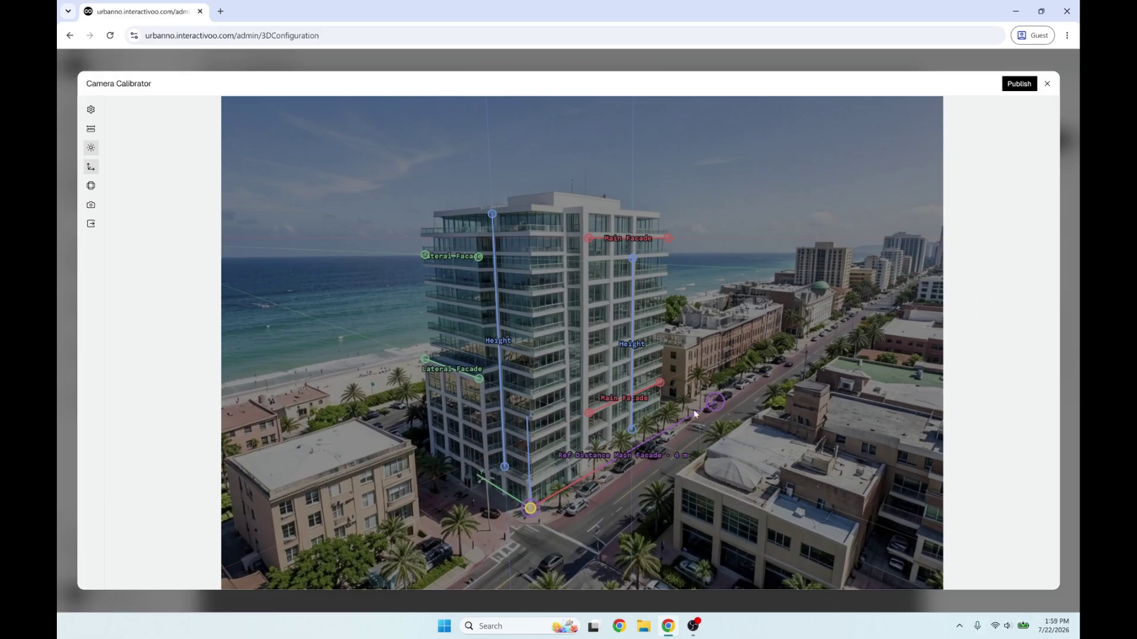
left_click_drag(713, 404, 667, 438)
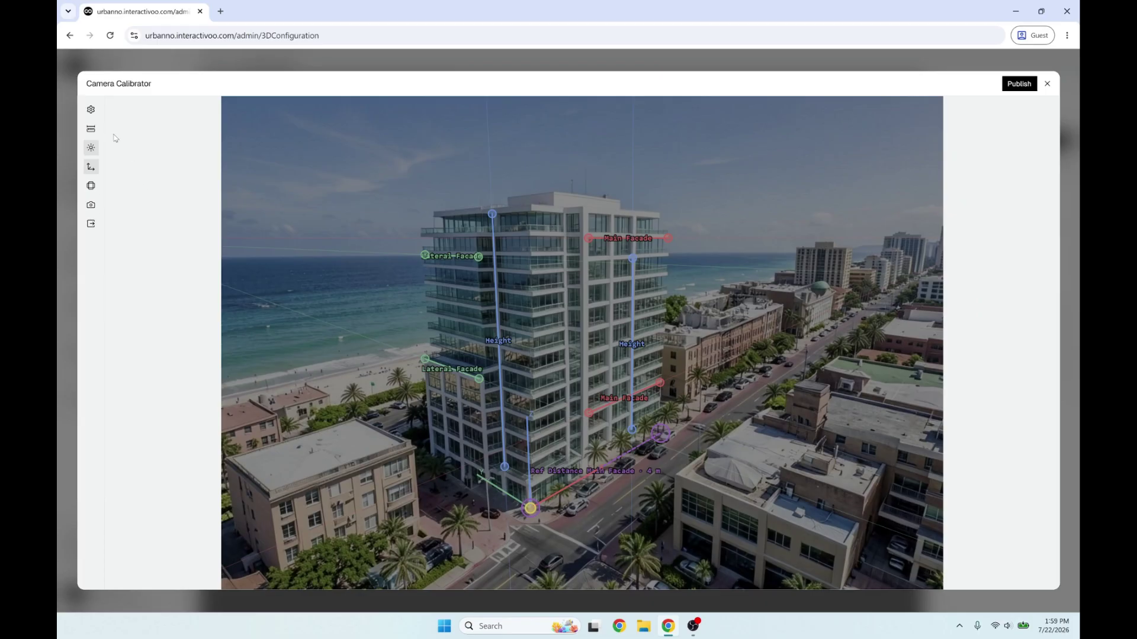
Set the Main Facade reference distance to 40 m.
left_click(92, 130)
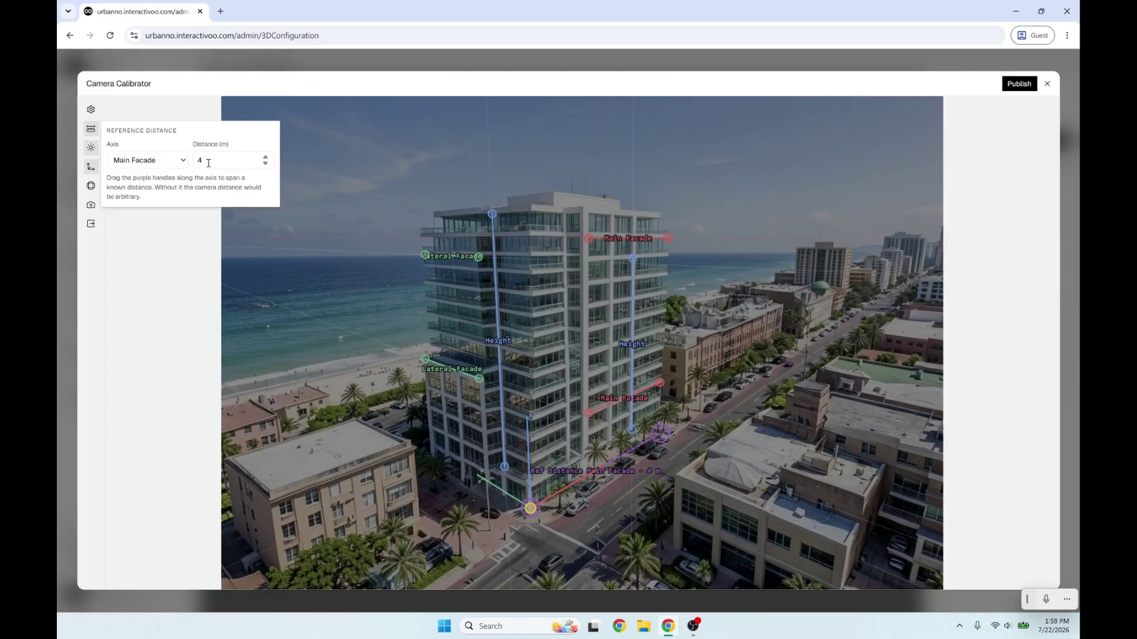
type("0")
left_click(301, 257)
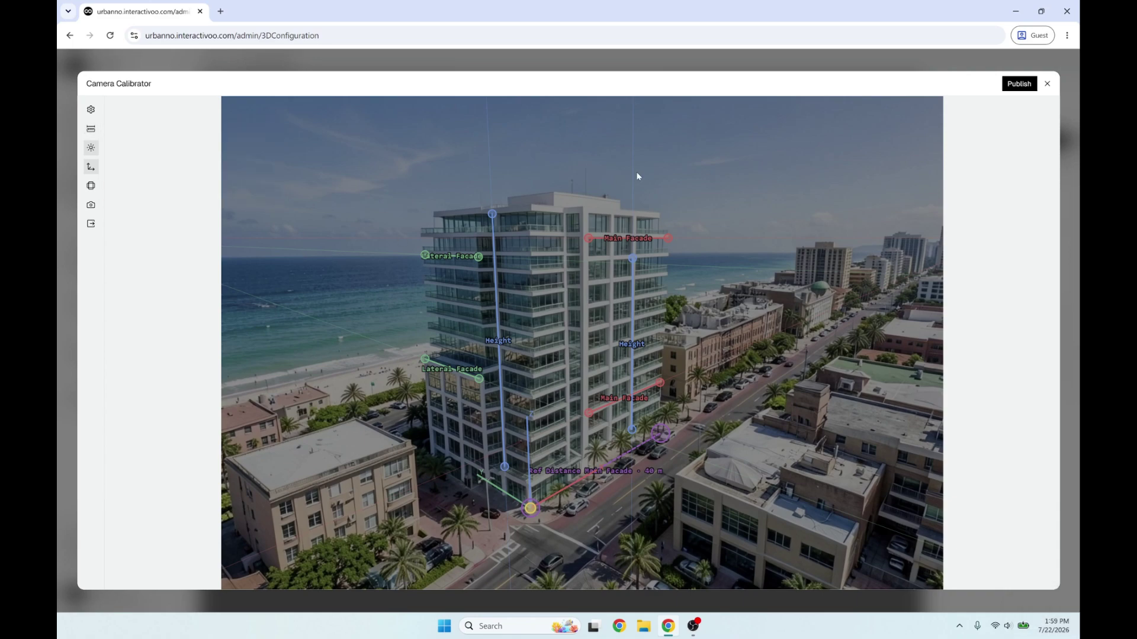
Publish the camera calibration and create the MYVIEW 3D view with it attached.
left_click(1029, 85)
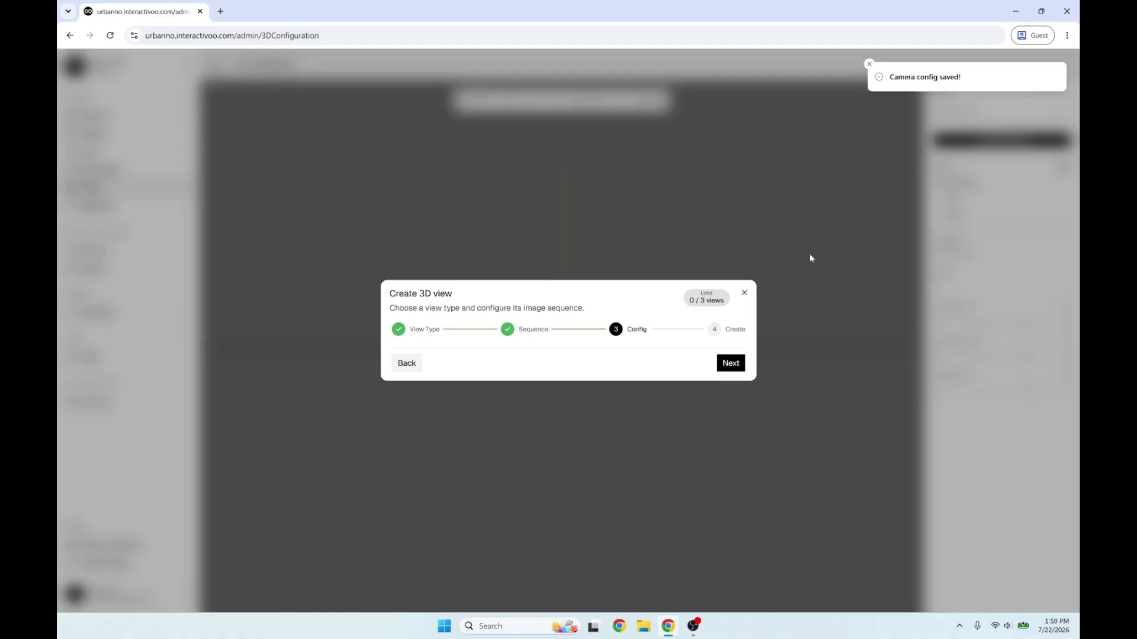
left_click(736, 363)
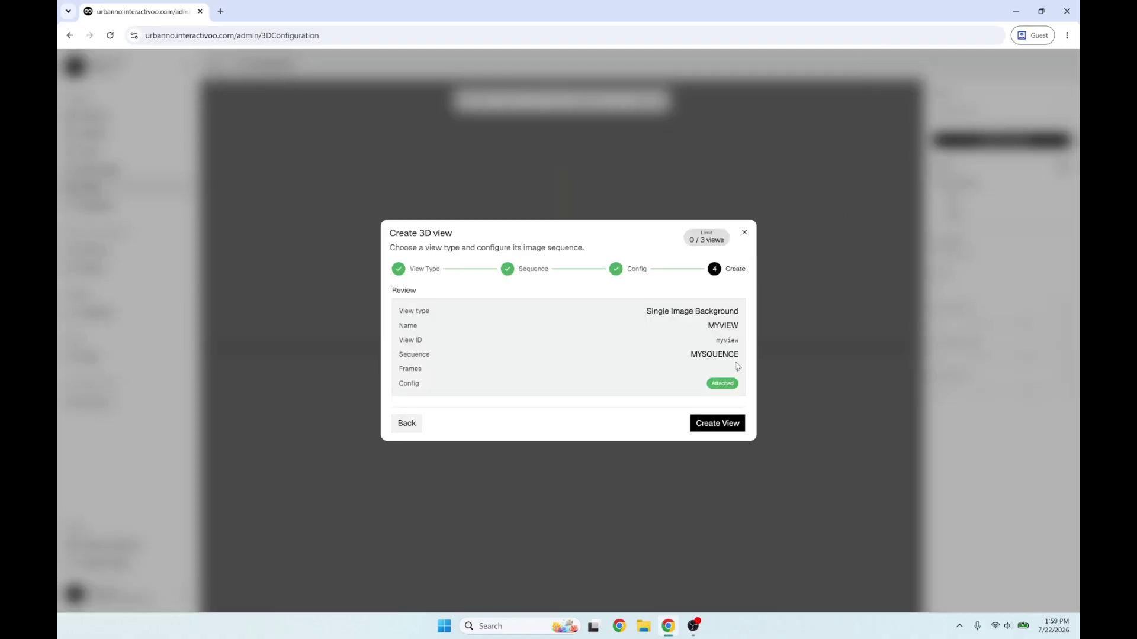
left_click(713, 429)
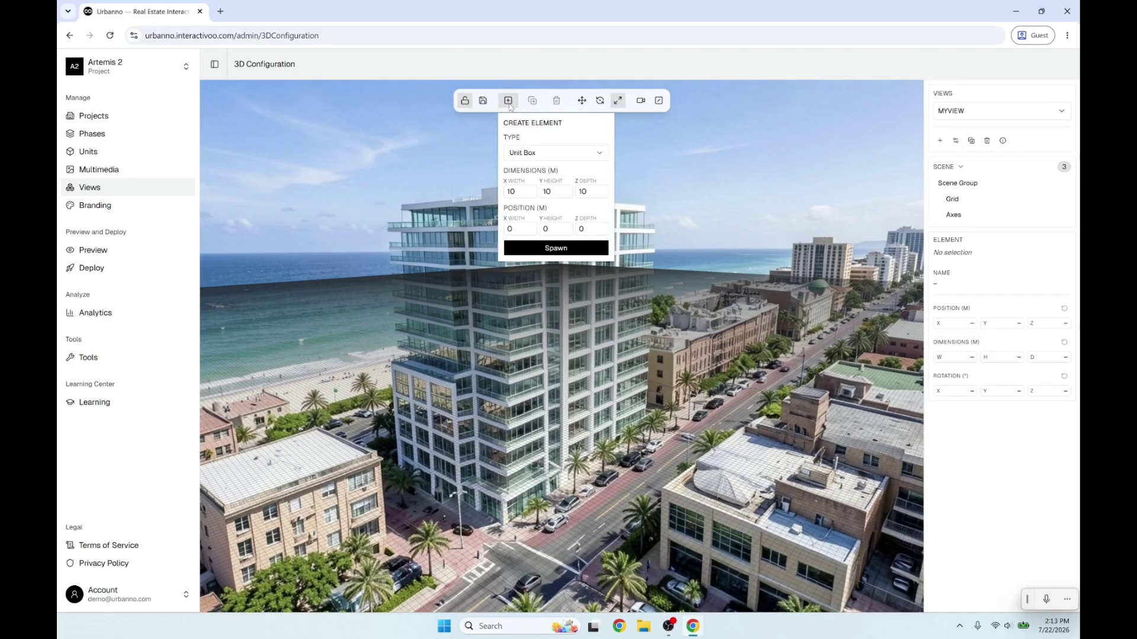
Add a mask box at the tower's front corner and stretch it in width, height and depth to cover the building.
left_click(536, 152)
left_click(530, 182)
left_click(546, 248)
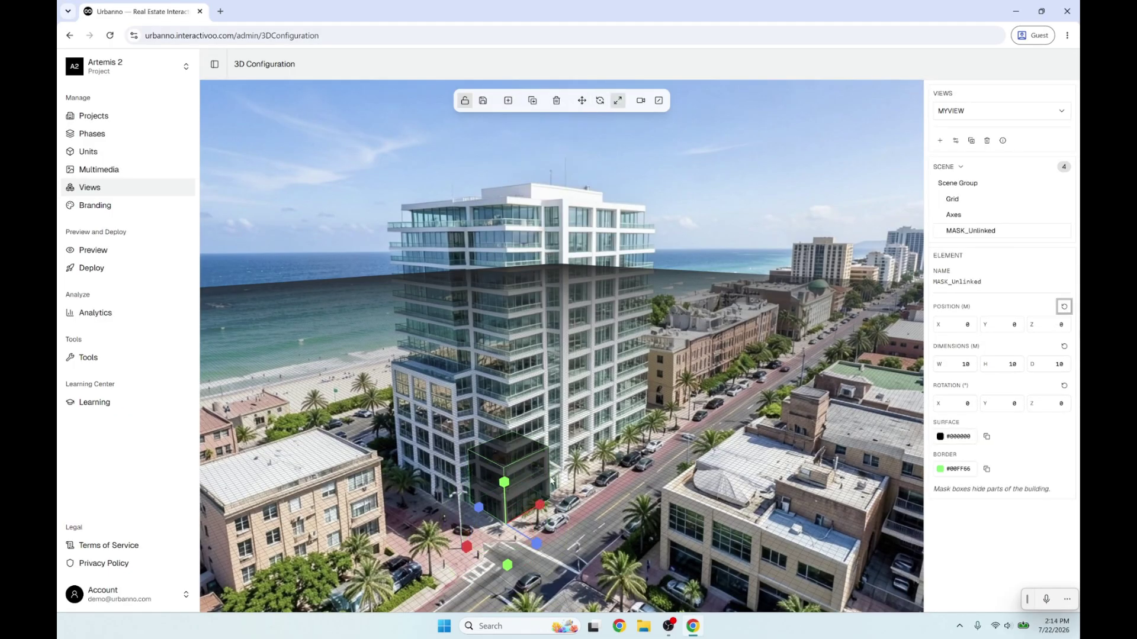
left_click_drag(539, 504, 622, 456)
left_click_drag(503, 482, 507, 295)
left_click_drag(478, 508, 438, 483)
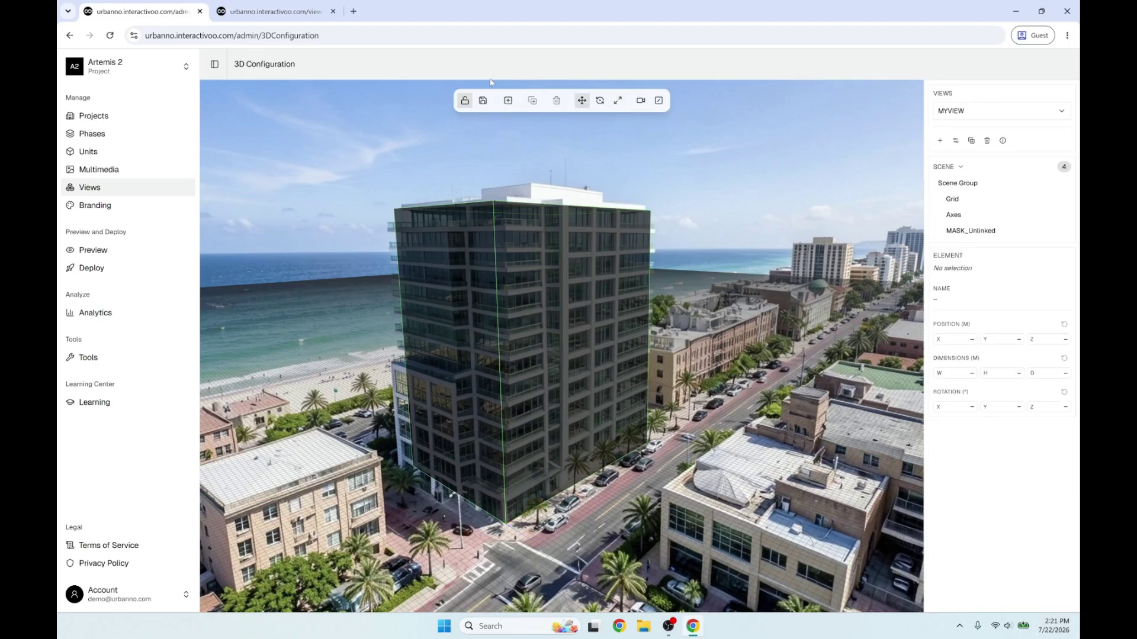
Add a unit box fitted to the tower's lower front corner, 13.37 × 2.81 × 11.14 m, and stack a duplicate directly above it.
left_click(508, 100)
left_click(556, 248)
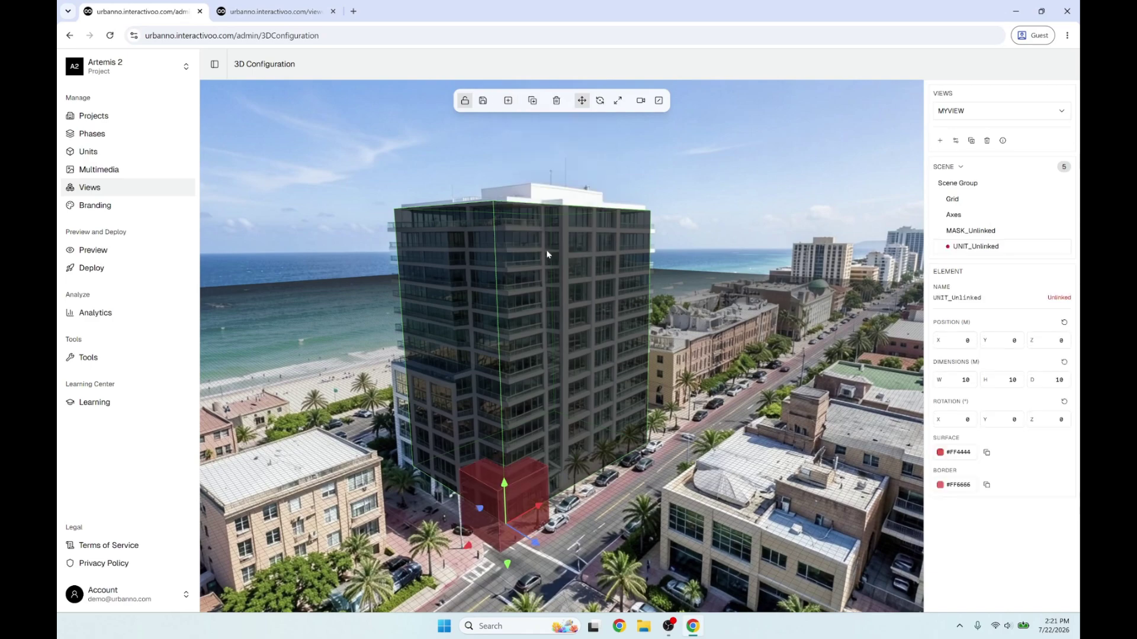
left_click_drag(496, 495, 545, 477)
key("r")
left_click_drag(527, 510, 533, 514)
left_click(532, 100)
left_click_drag(496, 440, 497, 433)
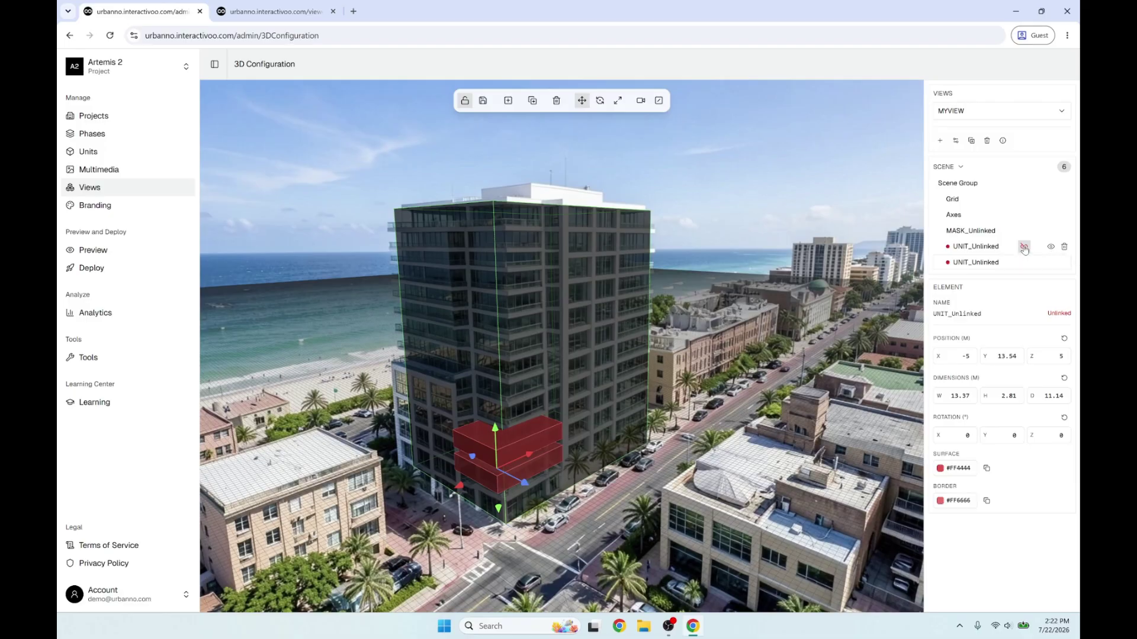
Link the unit boxes to the Tower A units, choosing unit 101.
left_click(1023, 248)
left_click(1023, 262)
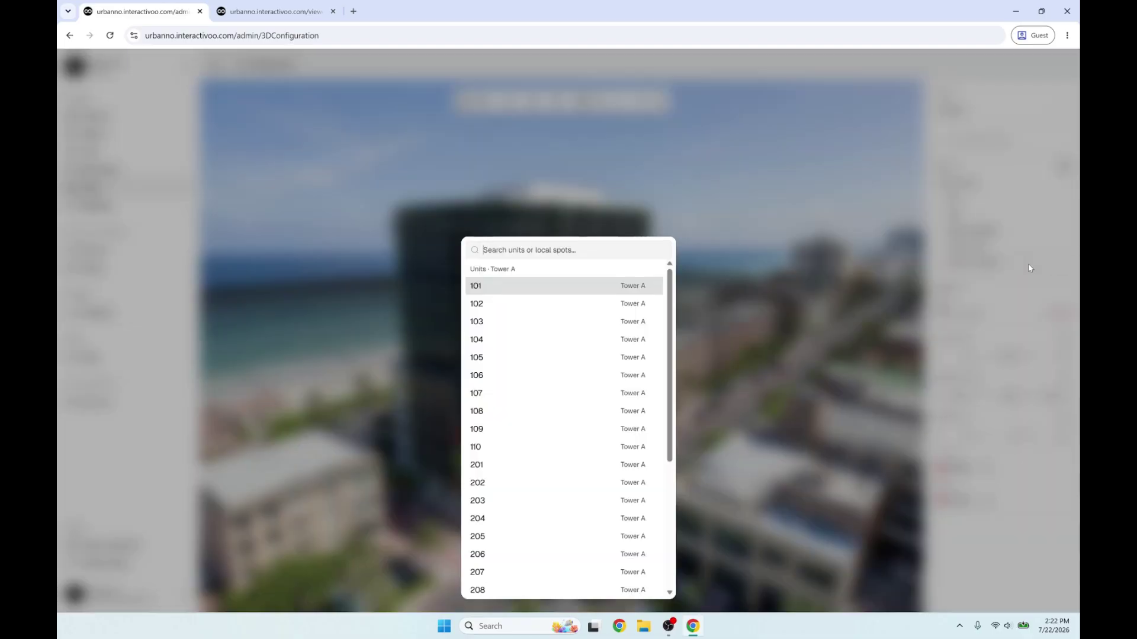
left_click(621, 287)
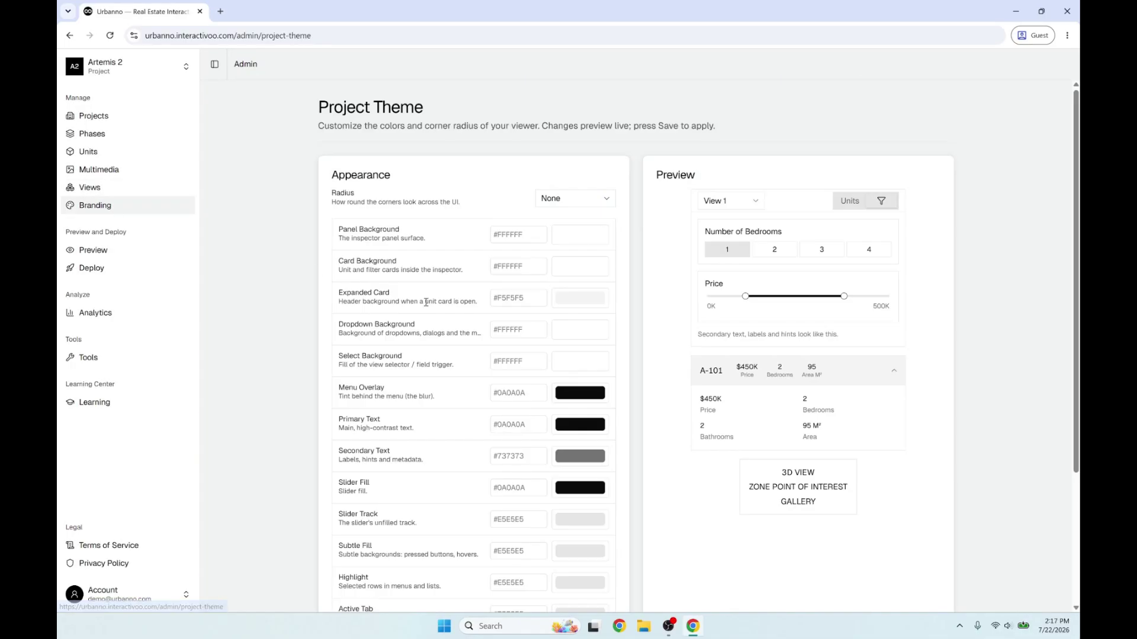
scroll(520, 333, "down", 3)
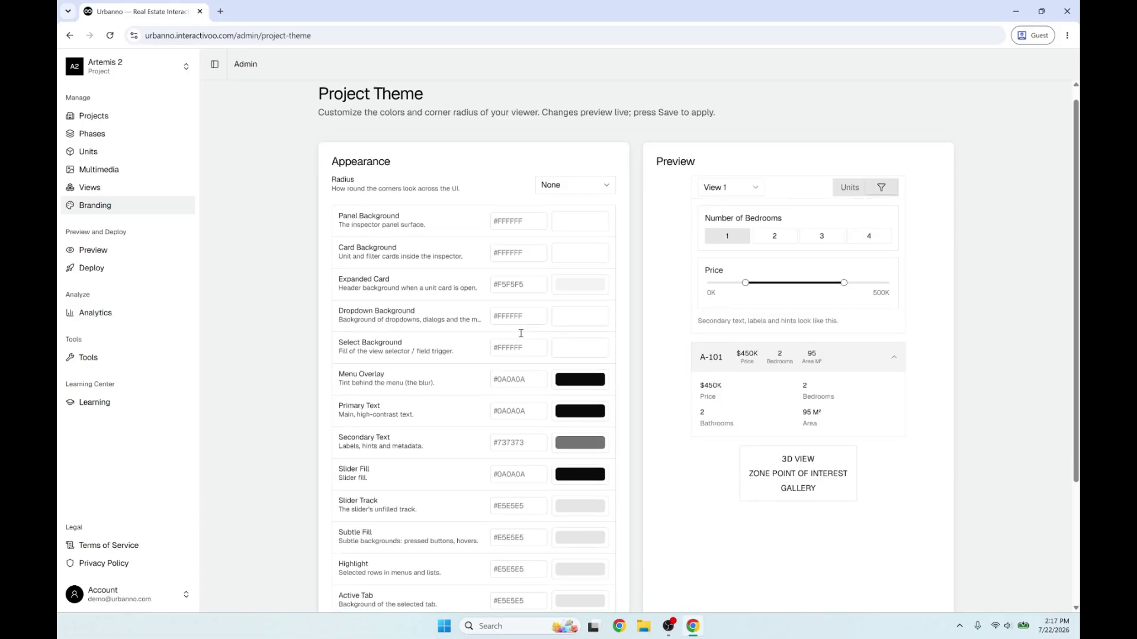
scroll(521, 334, "up", 2)
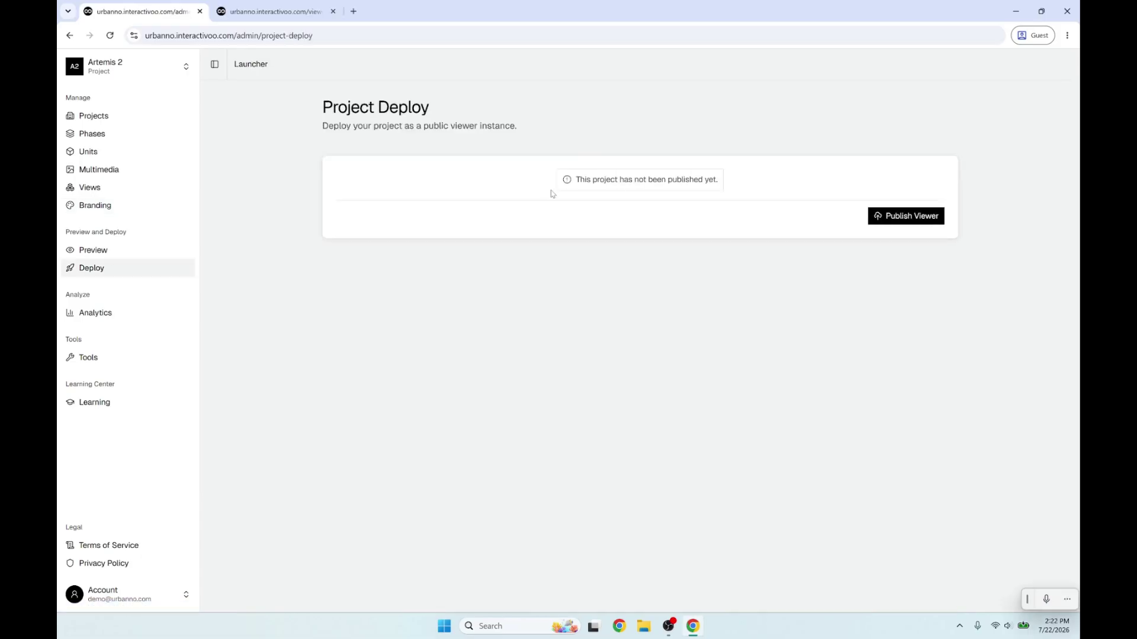
Publish the project viewer, open its public link and accept the analytics cookies.
left_click(888, 222)
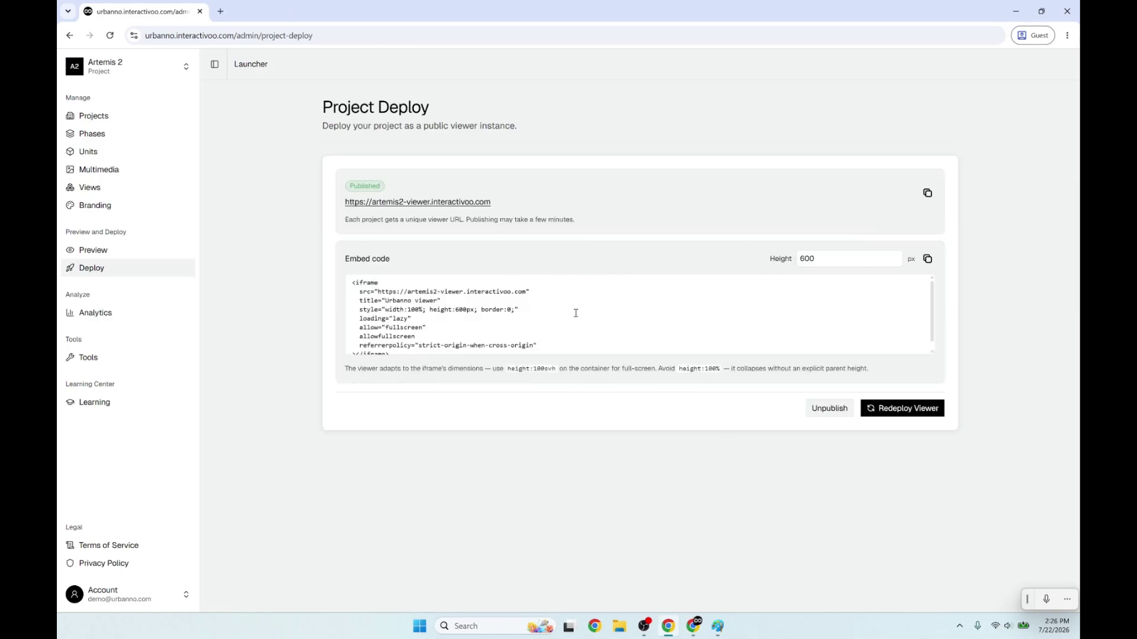
left_click(454, 203)
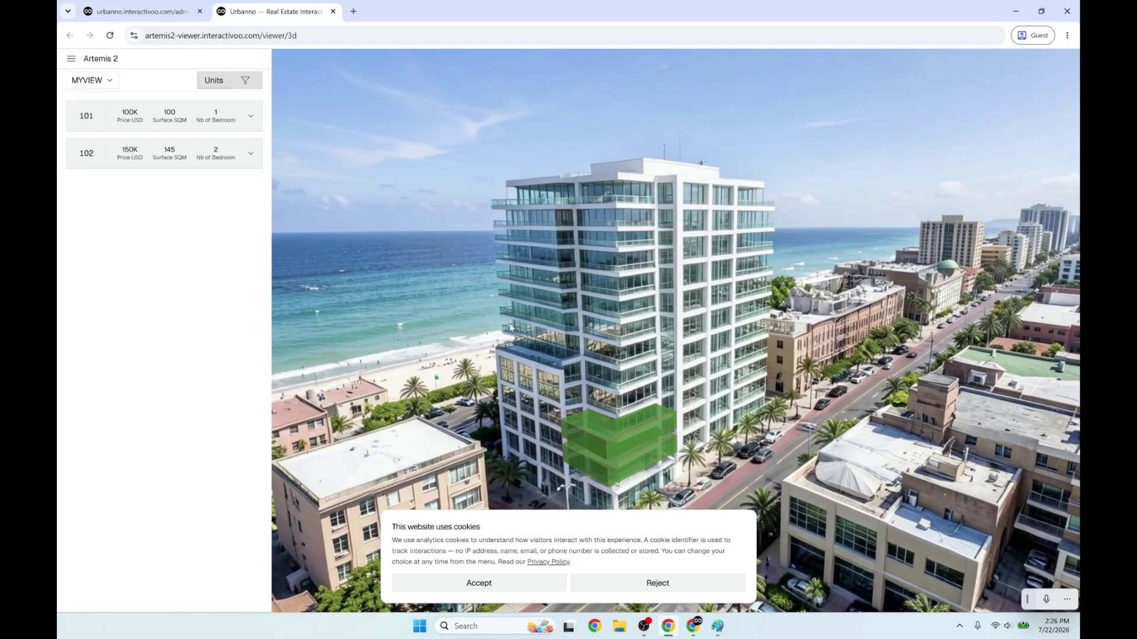
left_click(475, 583)
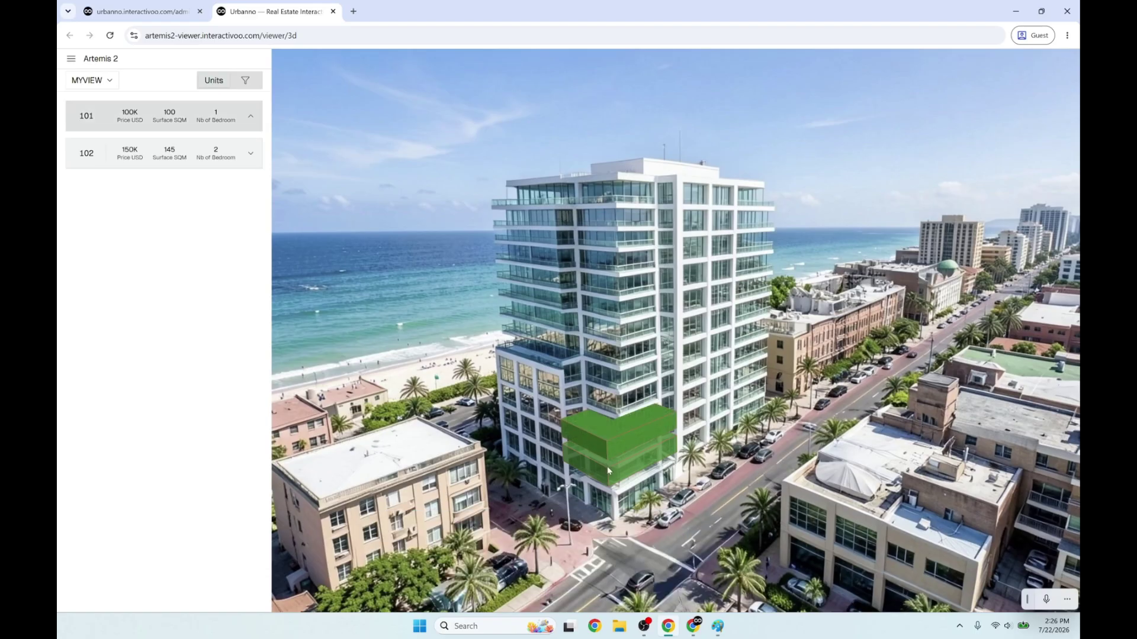
Test the published viewer's Nb of Bedroom filter with 1 and 2 bedrooms, clearing each choice again.
left_click(245, 80)
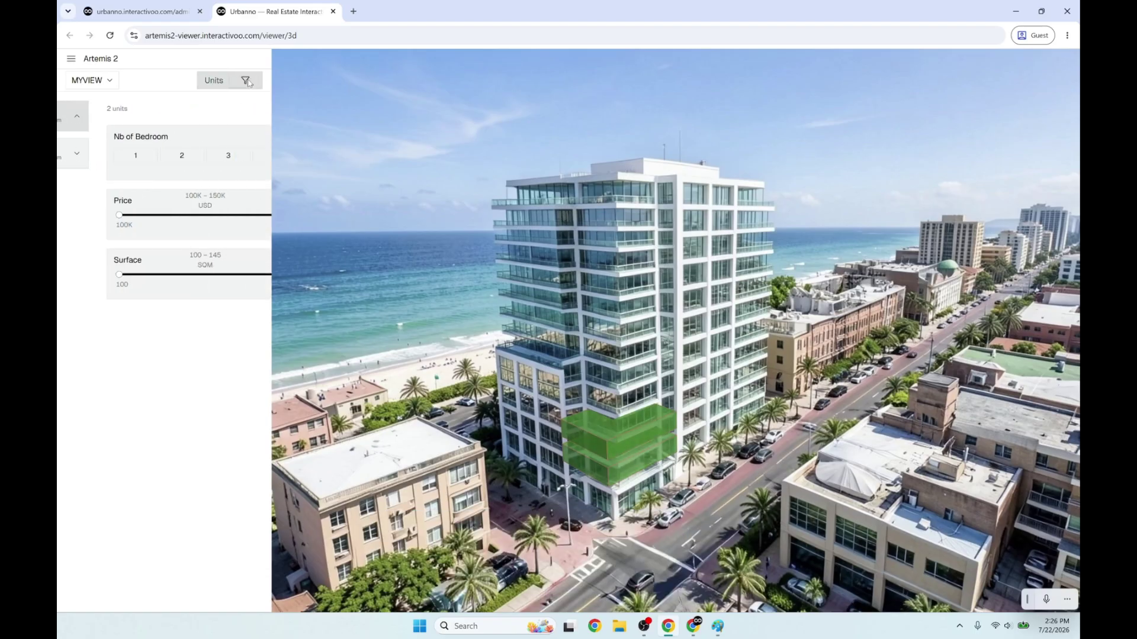
left_click(97, 155)
left_click(98, 154)
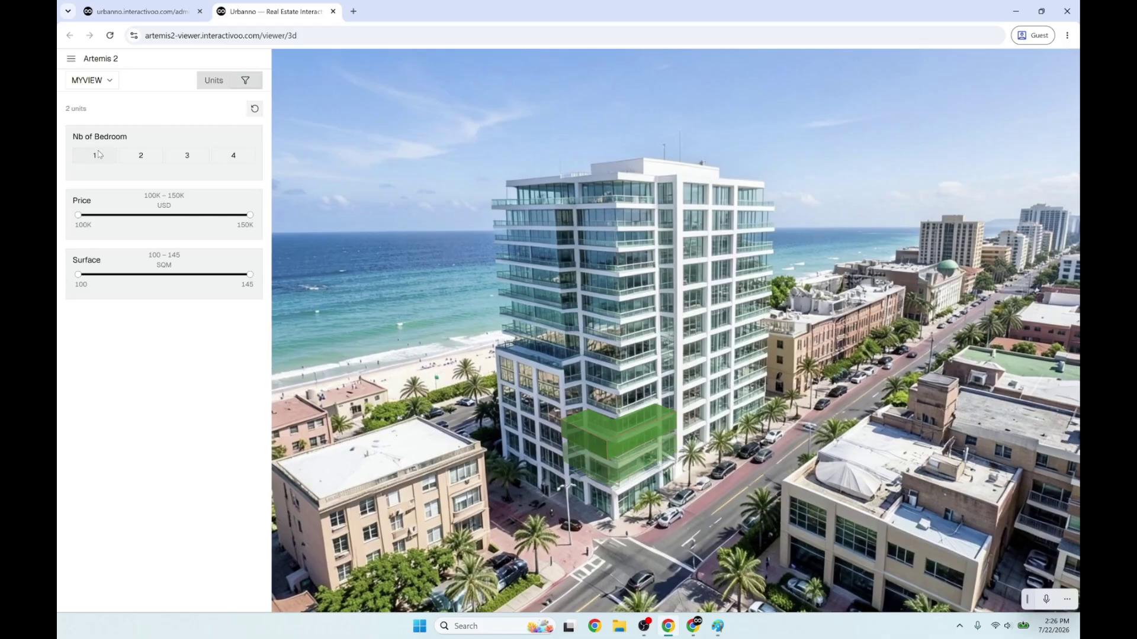
left_click(146, 156)
left_click(146, 156)
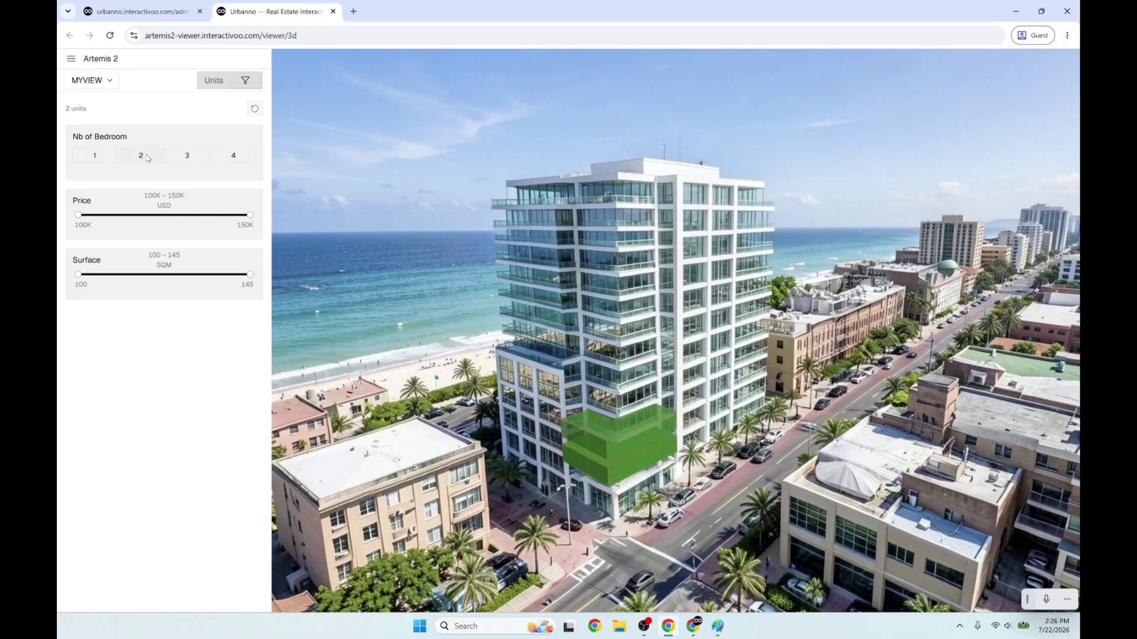